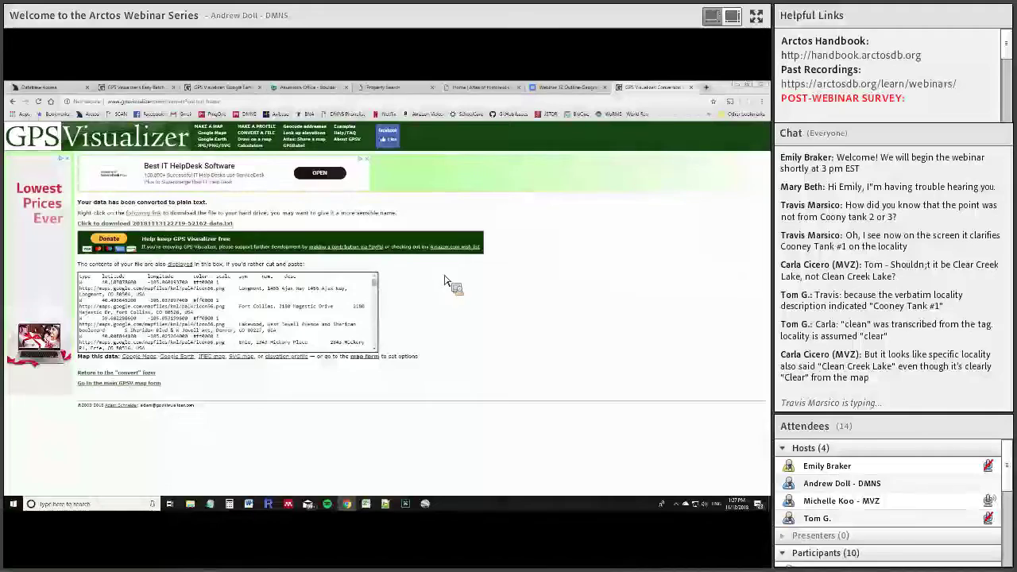
# Review the geocoded coordinates and empty MAX_ERROR_DISTANCE cells W7:W23 in Excel, then return to GPS Visualizer
pyautogui.click(367, 504)
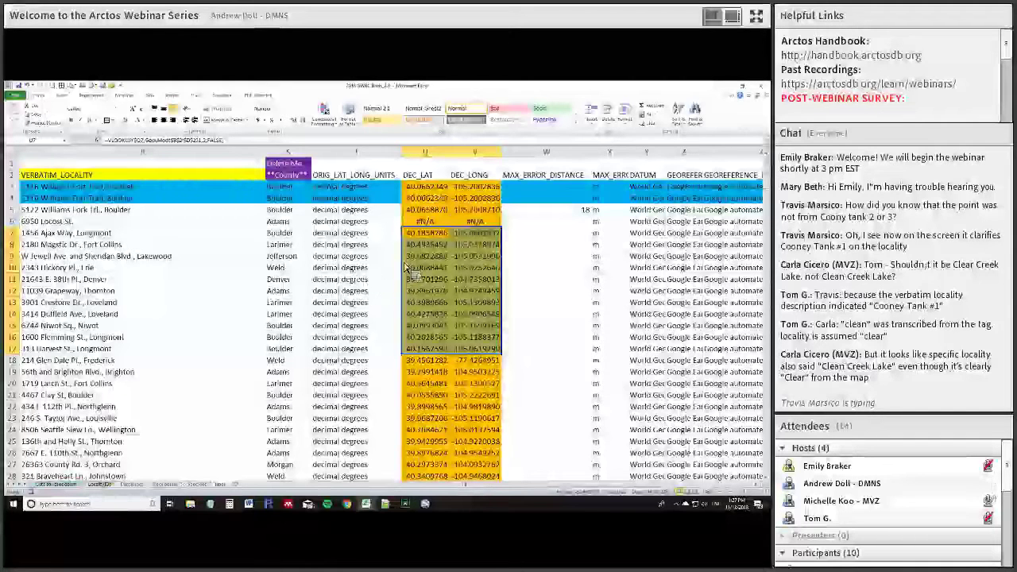
pyautogui.scroll(-2, 326, 262)
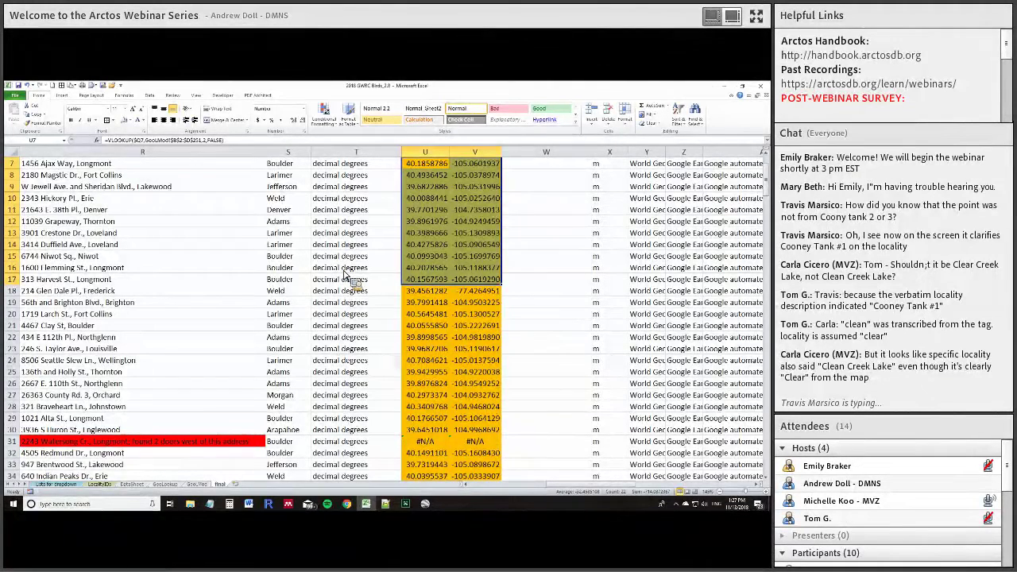
pyautogui.scroll(2, 538, 251)
pyautogui.moveTo(538, 235); pyautogui.dragTo(590, 422)
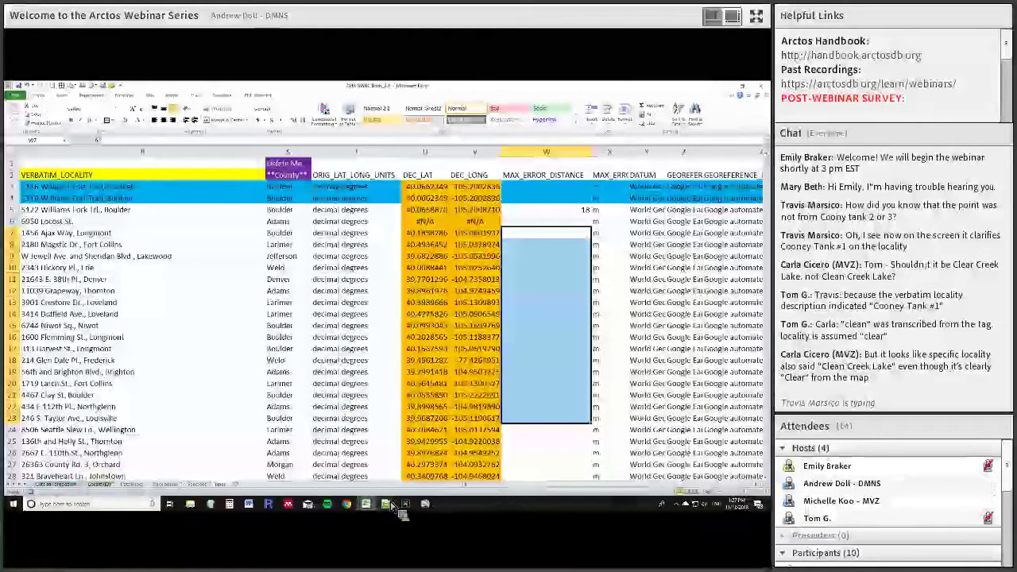
pyautogui.moveTo(367, 508)
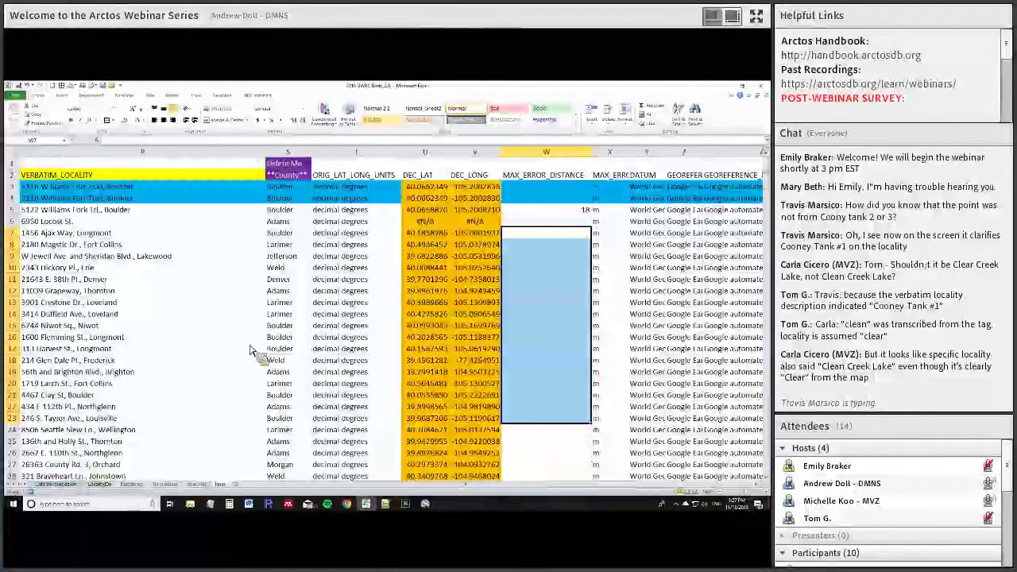
pyautogui.click(189, 347)
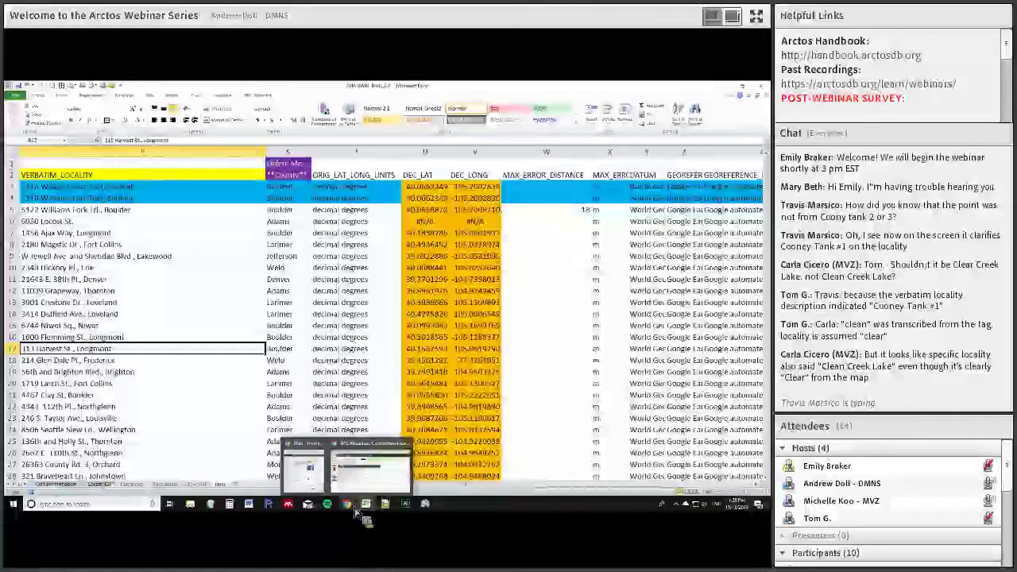
pyautogui.click(371, 485)
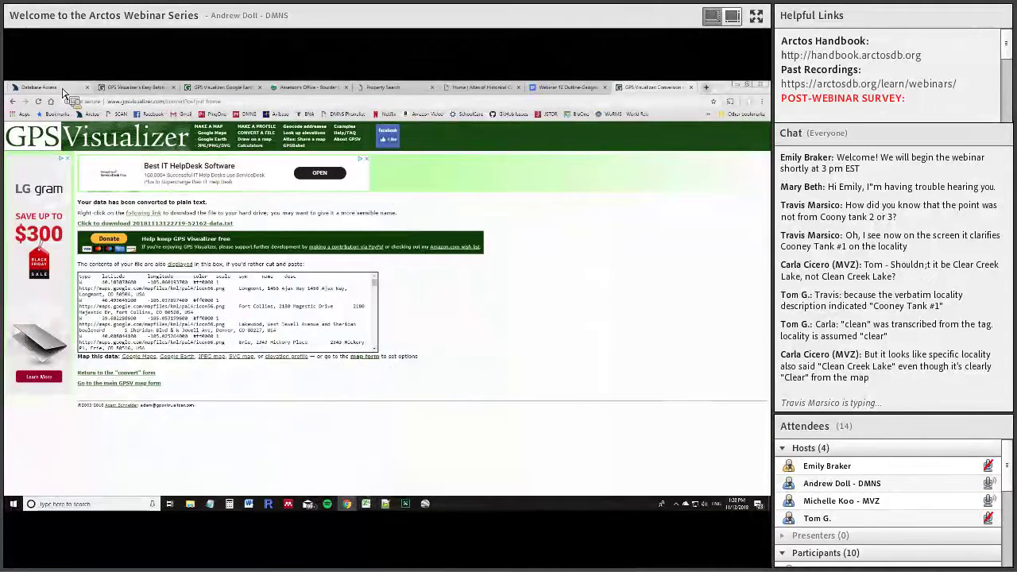
pyautogui.click(66, 89)
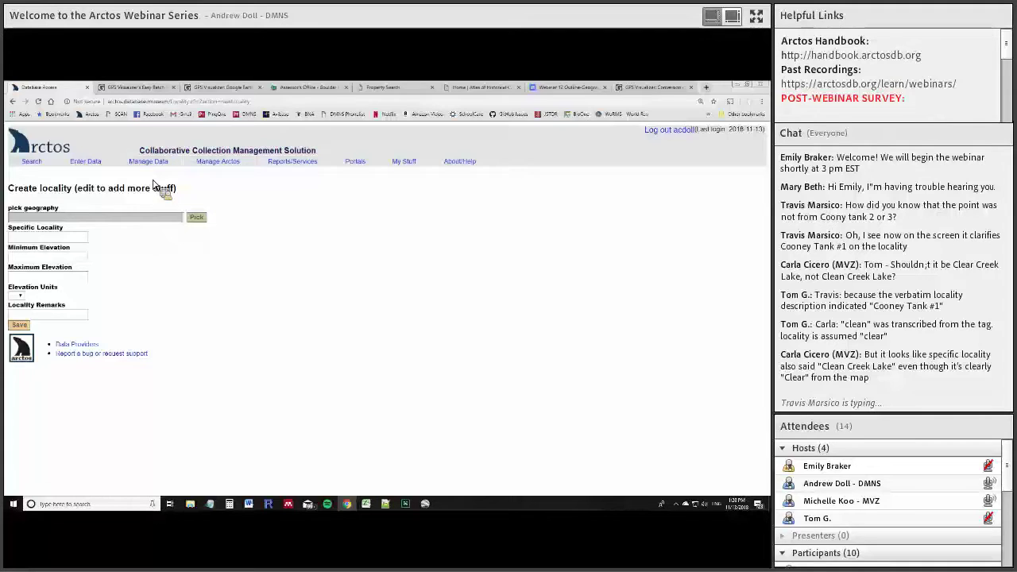
pyautogui.moveTo(161, 173)
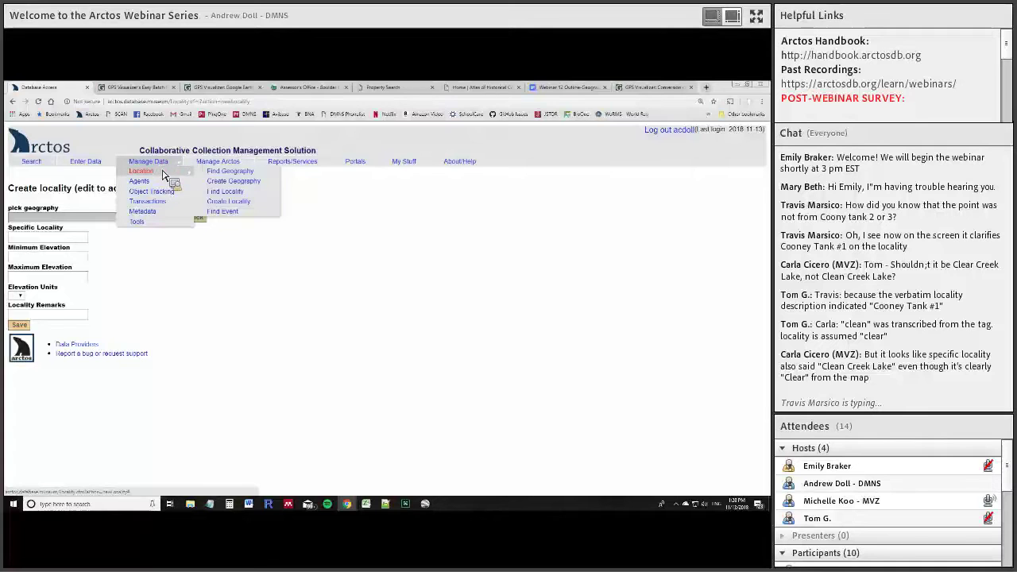
pyautogui.click(248, 198)
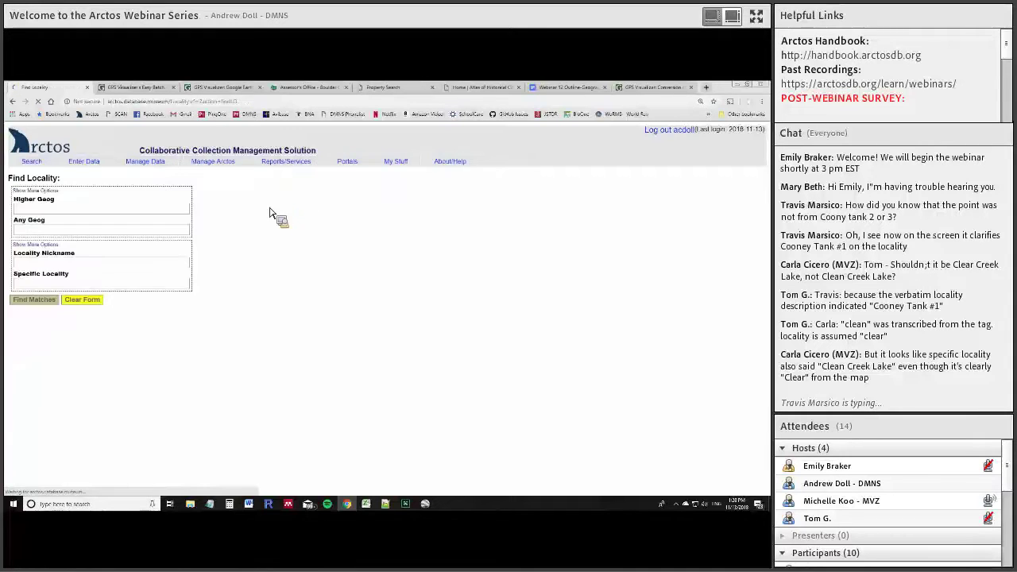
pyautogui.scroll(-3, 110, 350)
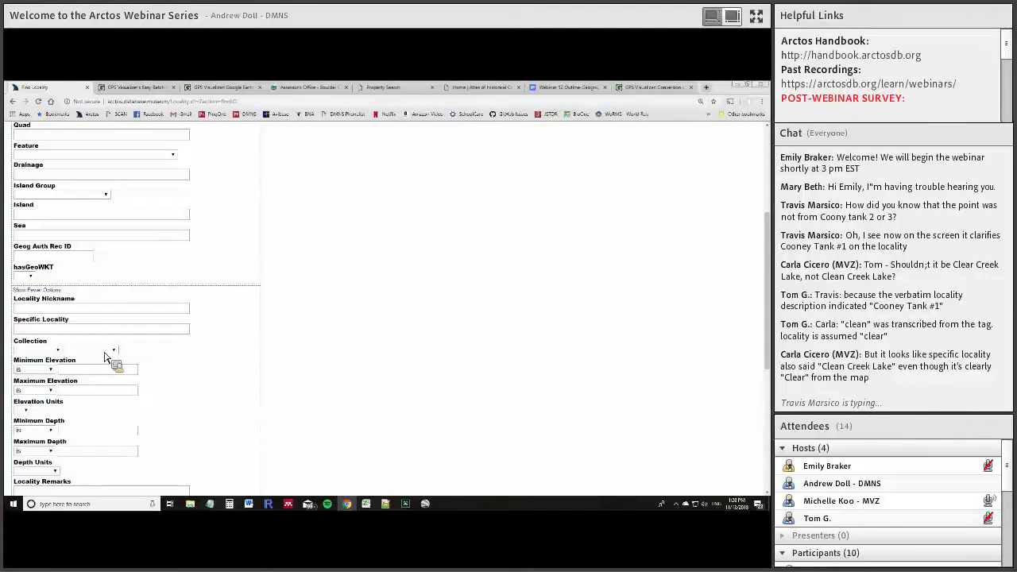
pyautogui.click(93, 331)
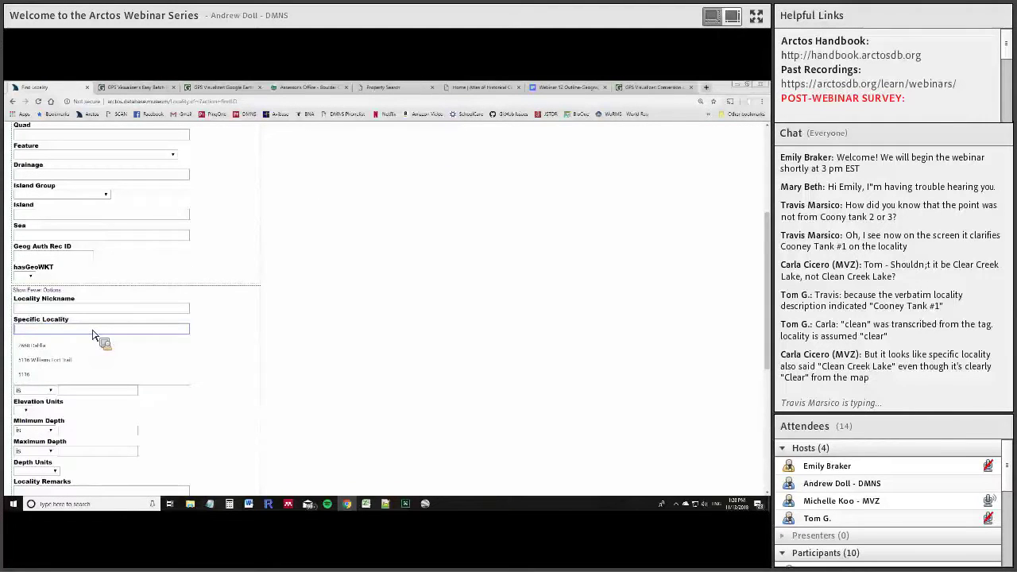
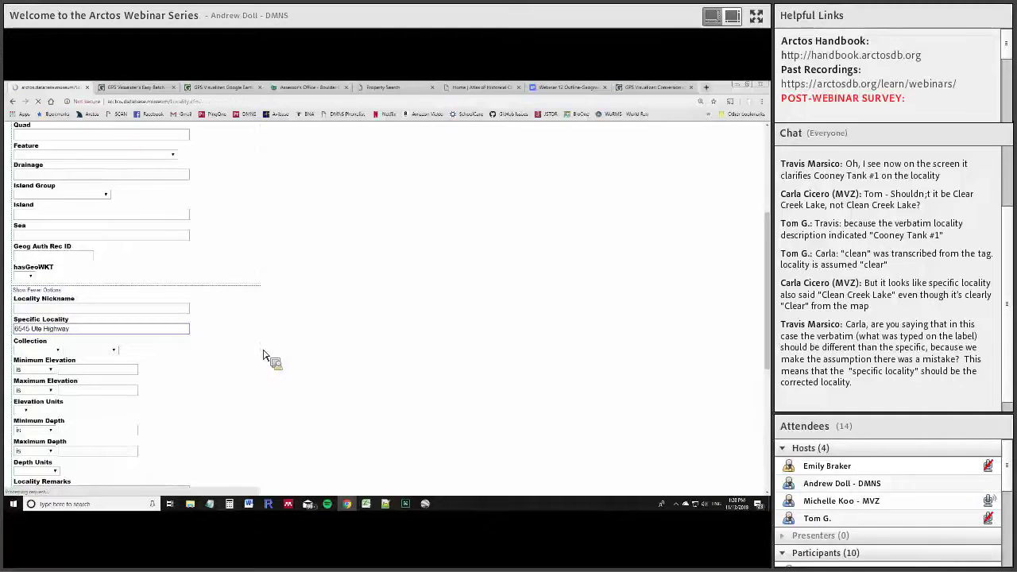
pyautogui.scroll(-1, 295, 251)
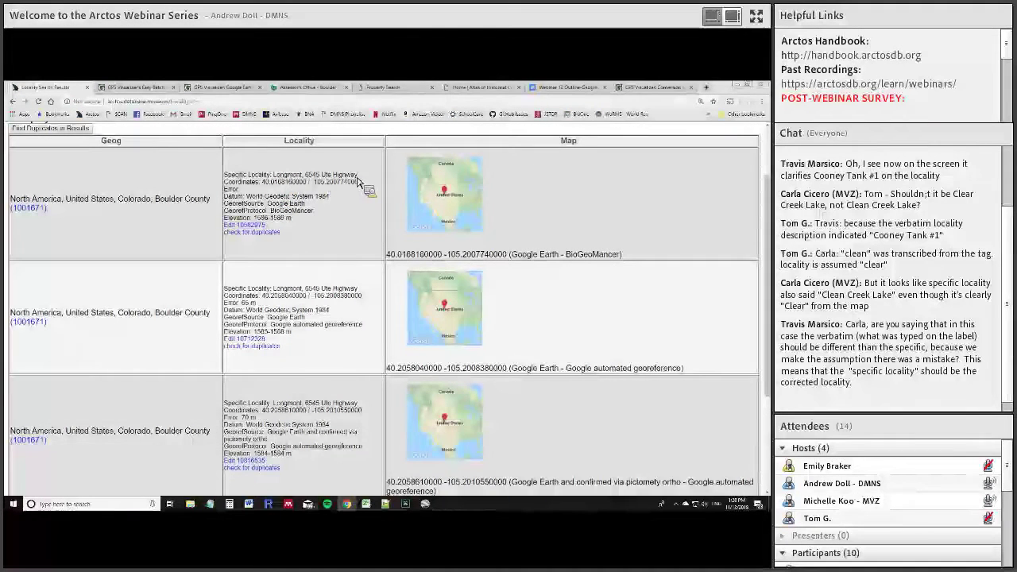
pyautogui.scroll(-2, 390, 231)
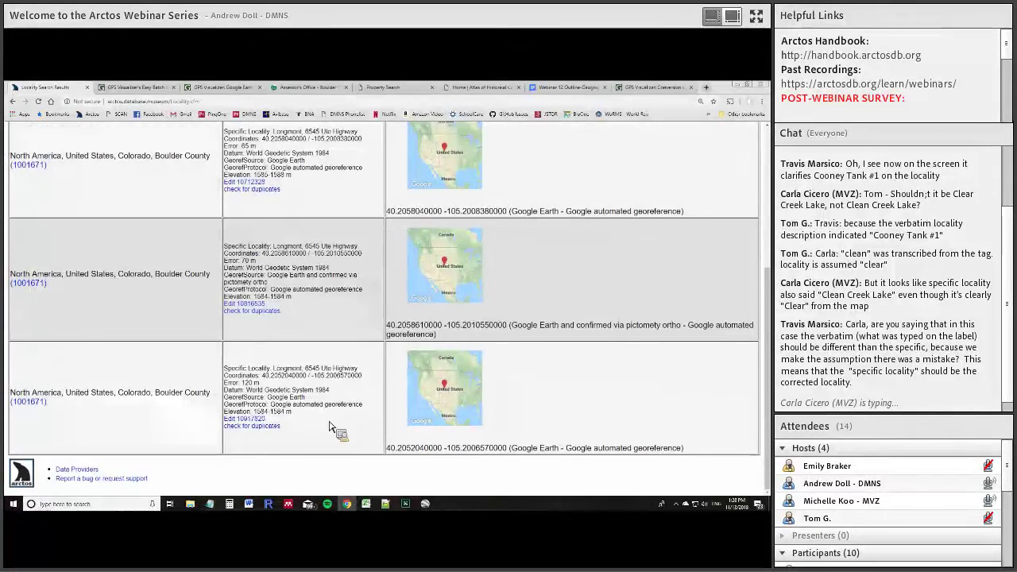
pyautogui.scroll(2, 323, 199)
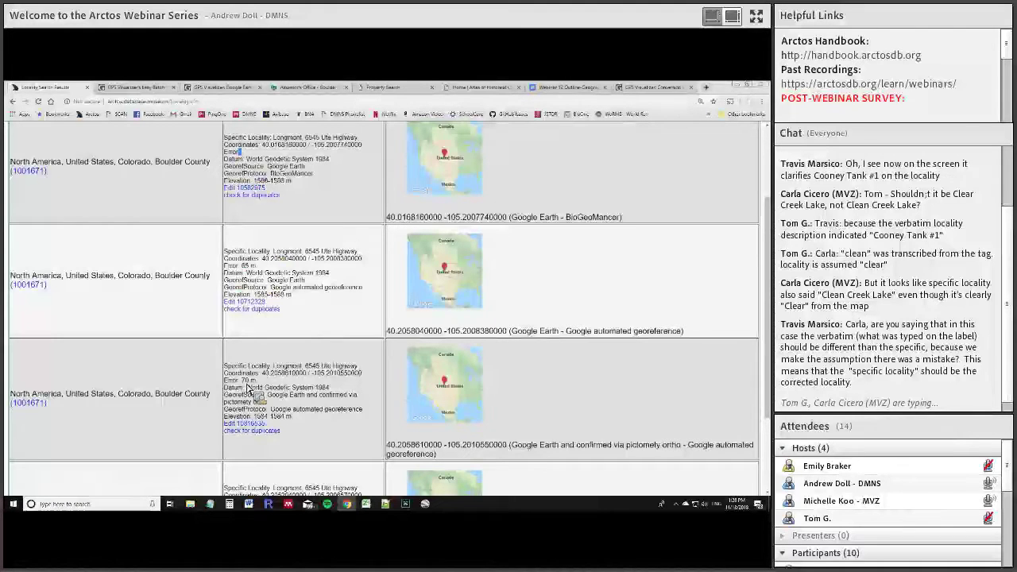
pyautogui.scroll(-1, 314, 407)
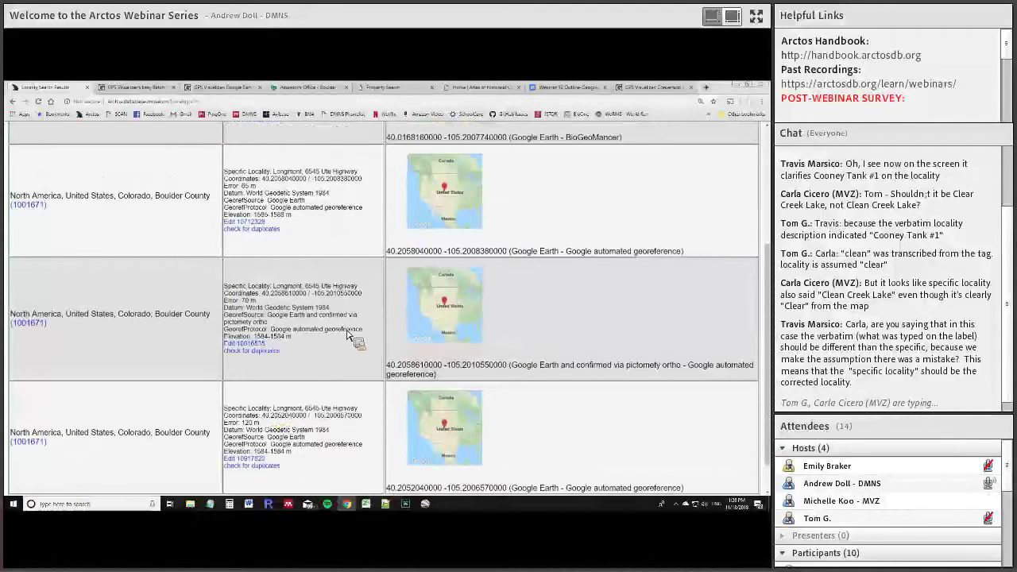
pyautogui.scroll(3, 355, 339)
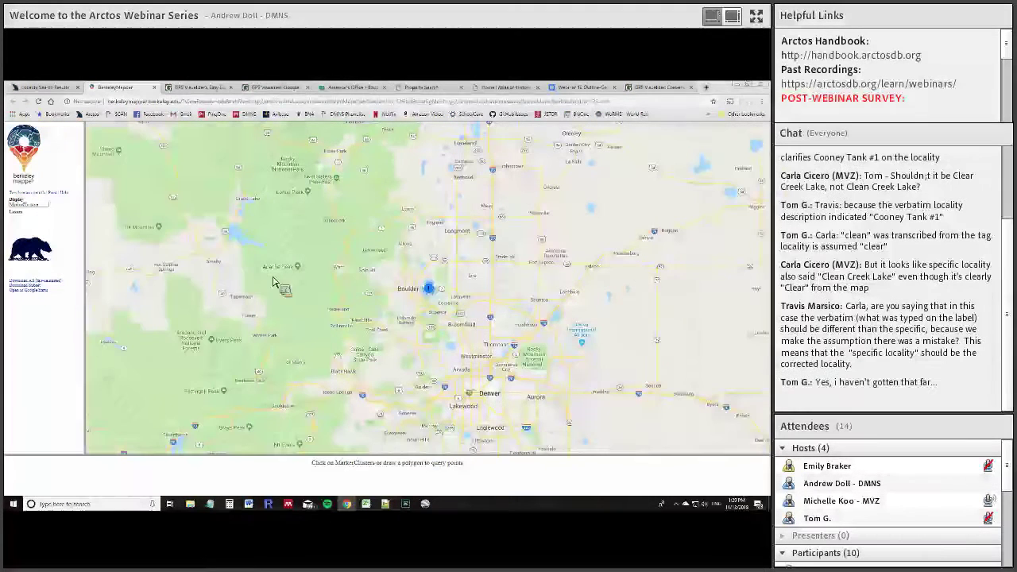
# Zoom the BerkeleyMapper map in on the Ute Highway point by the Boulder reservoir
pyautogui.click(98, 156)
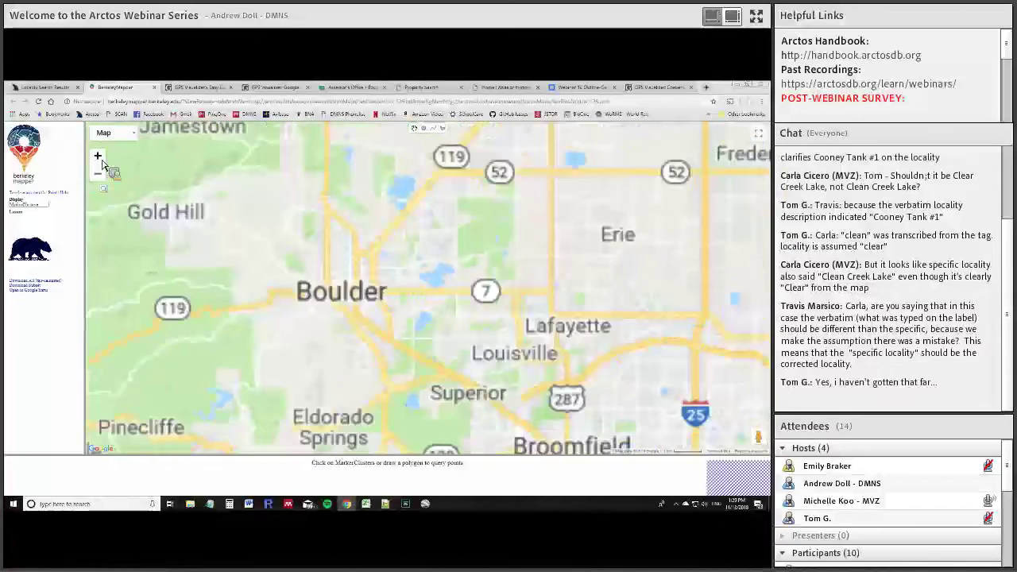
pyautogui.click(98, 158)
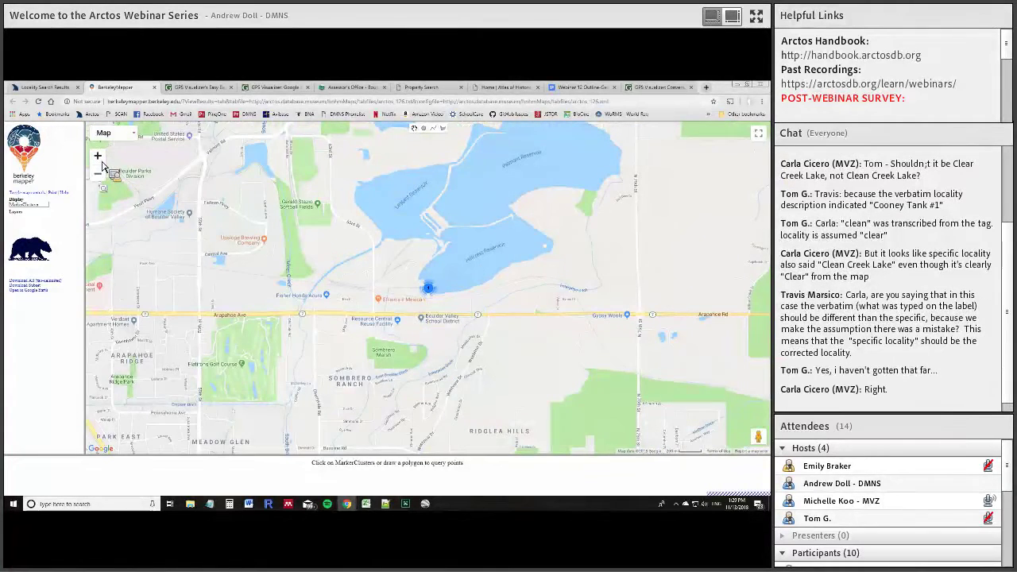
pyautogui.click(98, 175)
pyautogui.click(111, 133)
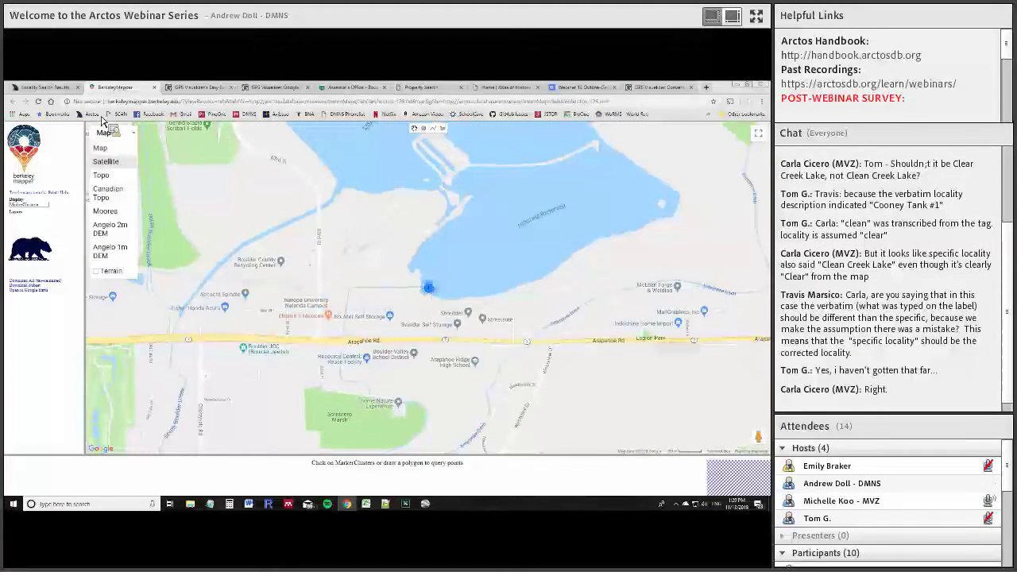
pyautogui.click(63, 89)
# Map another locality, zoom to street level at McCall Lake, and switch to satellite imagery
pyautogui.click(487, 421)
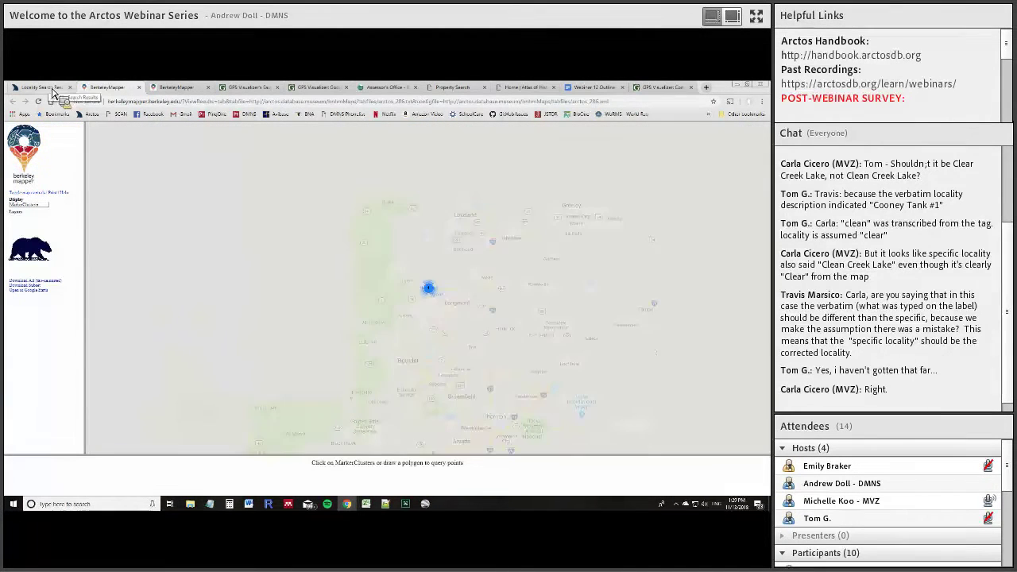
pyautogui.click(100, 158)
pyautogui.click(100, 157)
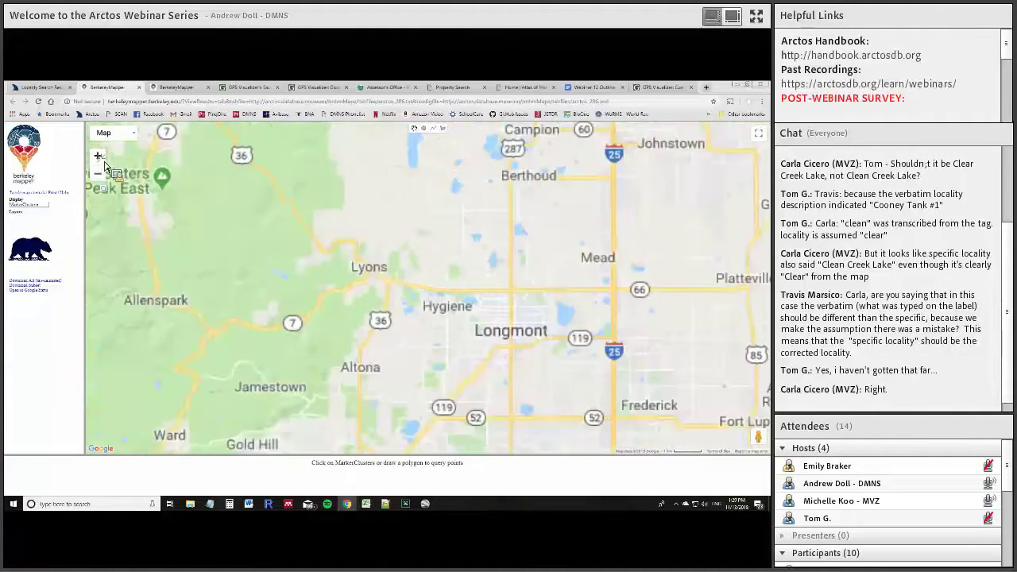
pyautogui.click(101, 158)
pyautogui.click(100, 157)
pyautogui.click(100, 157)
pyautogui.click(119, 135)
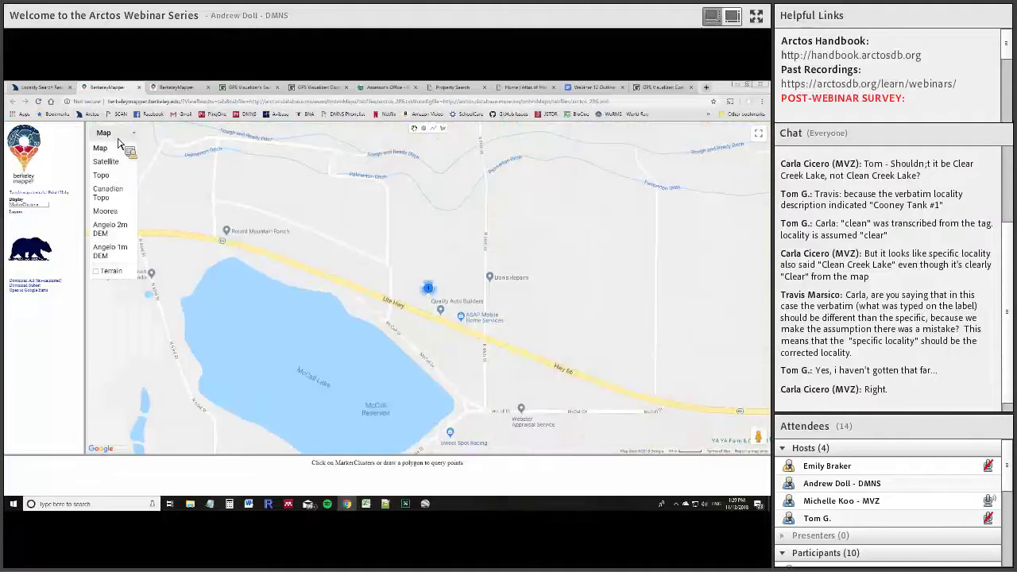
pyautogui.click(113, 163)
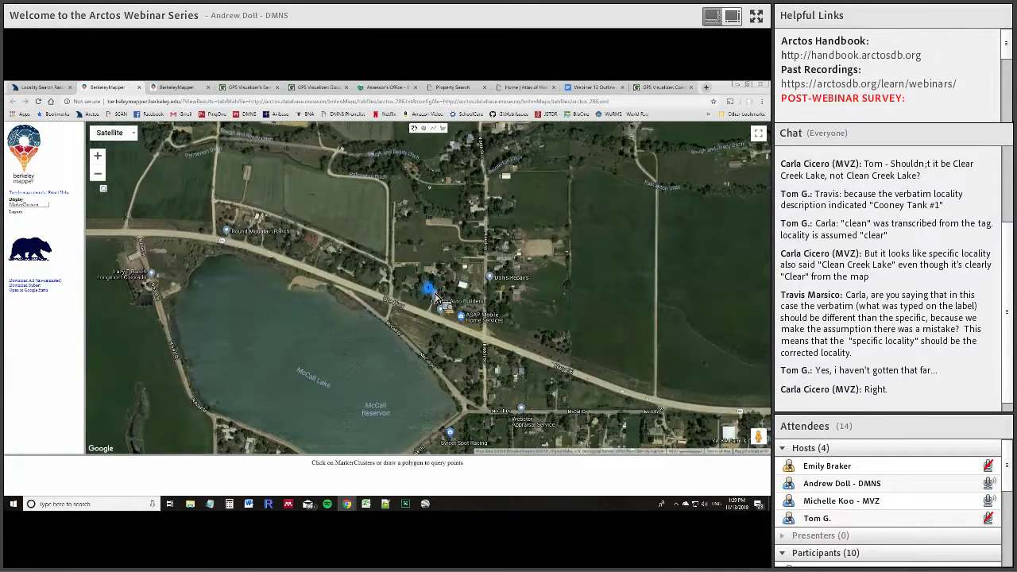
pyautogui.click(181, 89)
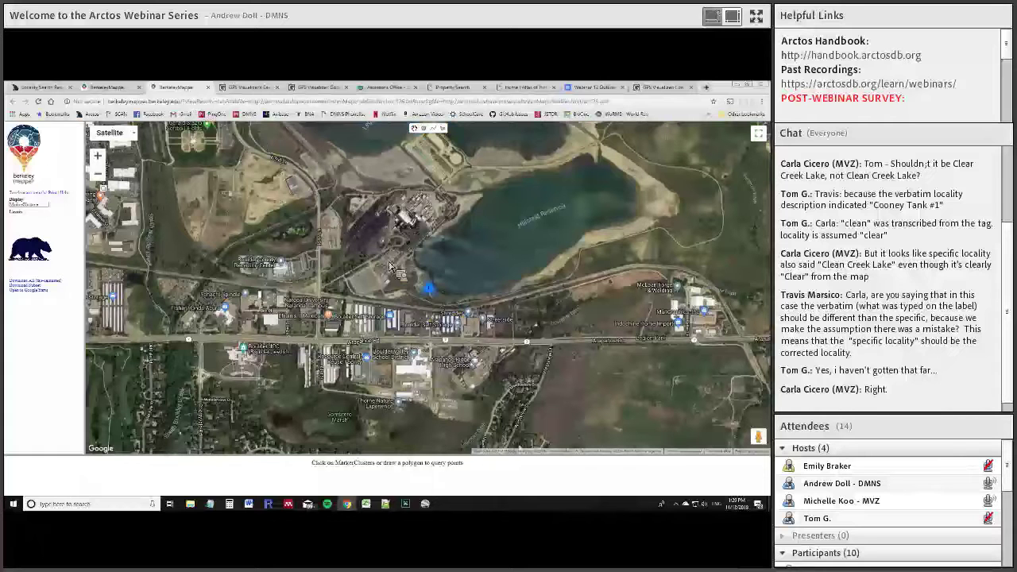
pyautogui.click(84, 88)
pyautogui.click(43, 87)
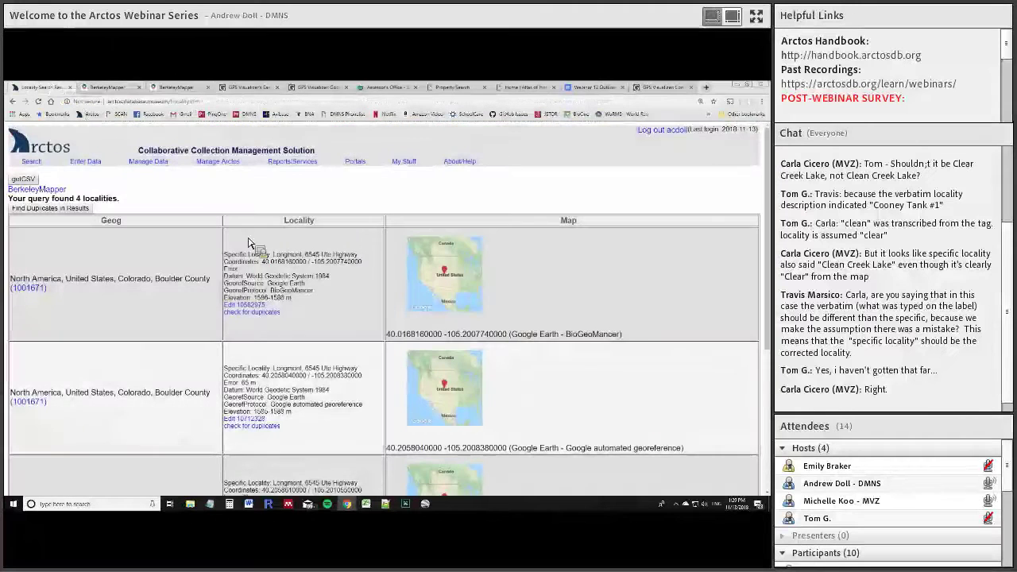
pyautogui.scroll(-2, 354, 263)
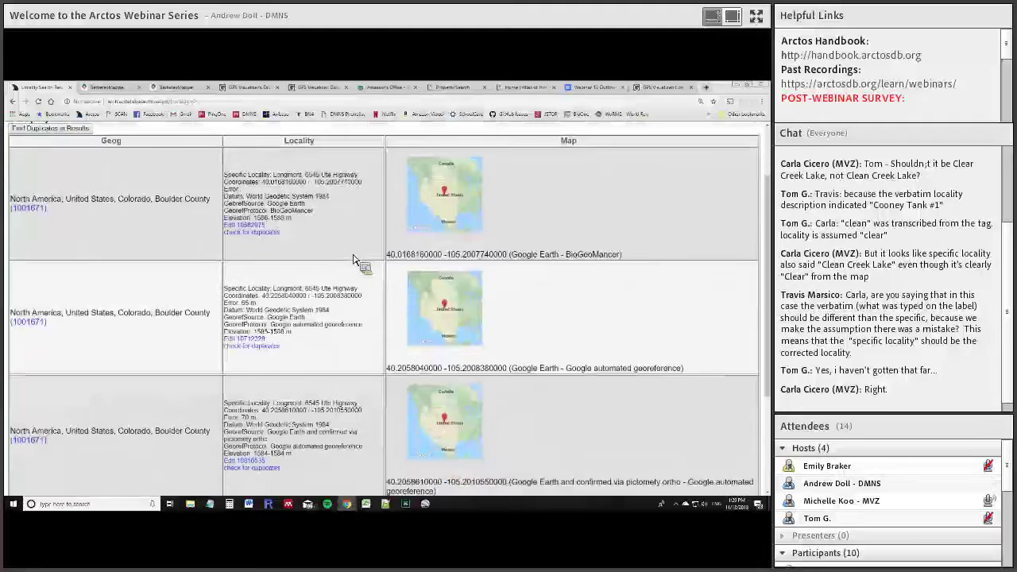
pyautogui.scroll(-3, 353, 258)
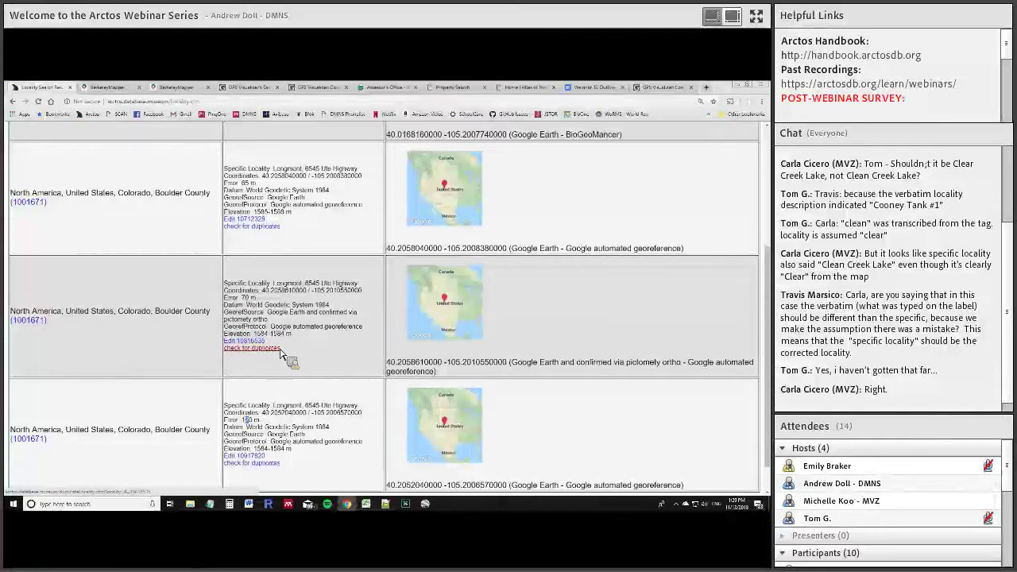
# Open the duplicate check for locality 10816535, clearing DEC_LAT and setting DEC_LONG to ignore
pyautogui.click(277, 351)
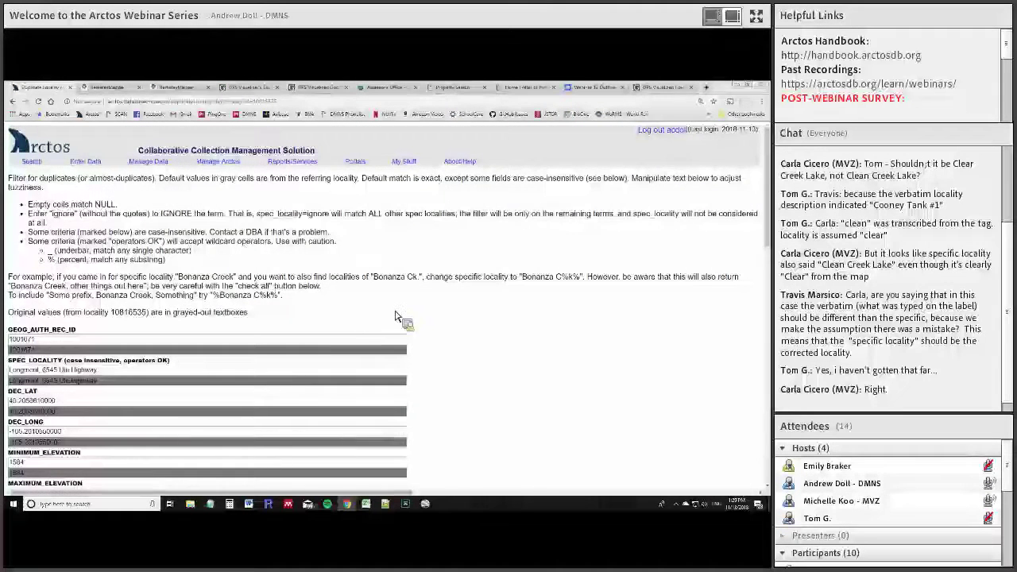
pyautogui.scroll(-3, 400, 318)
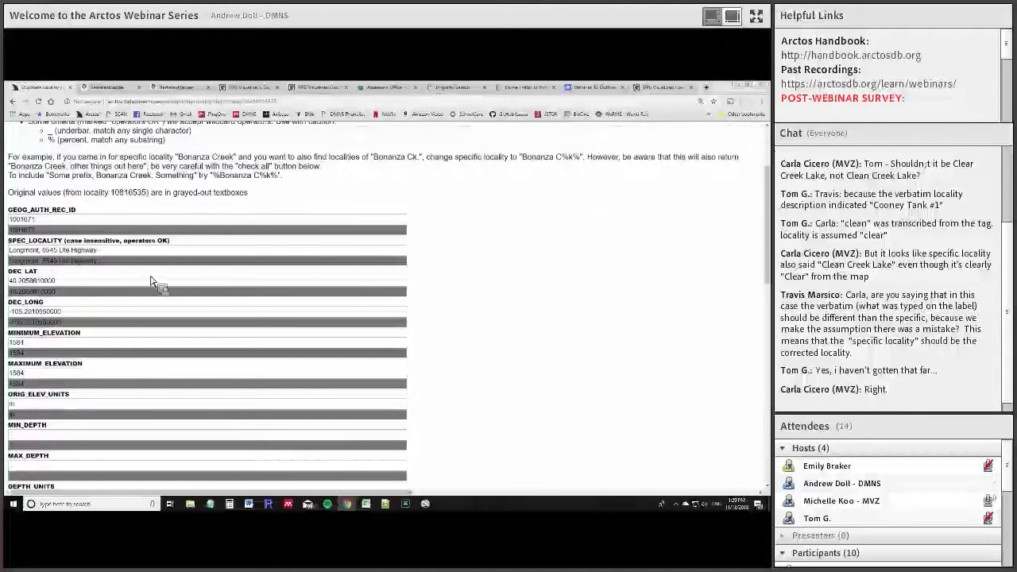
pyautogui.moveTo(95, 251); pyautogui.dragTo(10, 292)
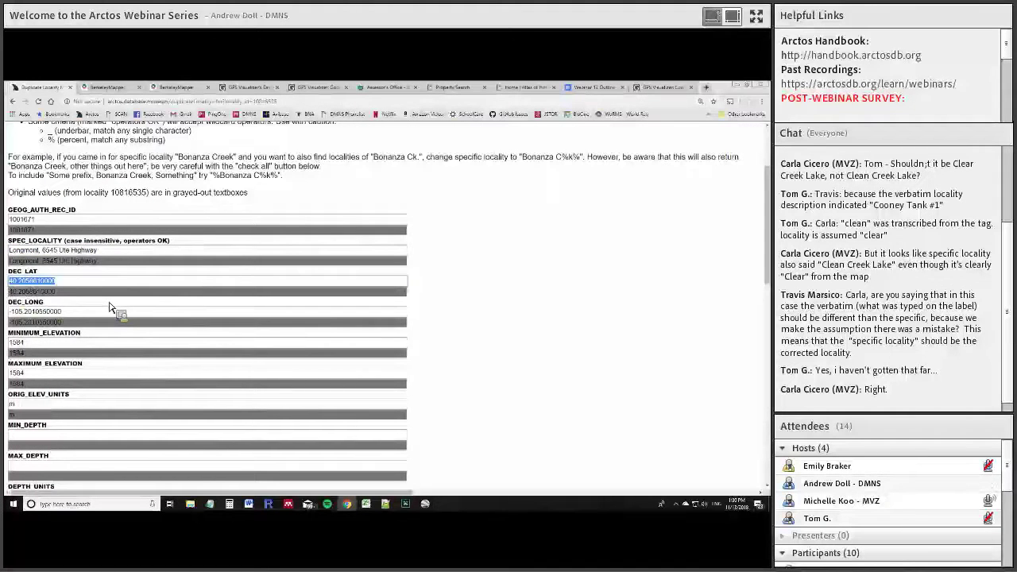
pyautogui.press('BackSpace')
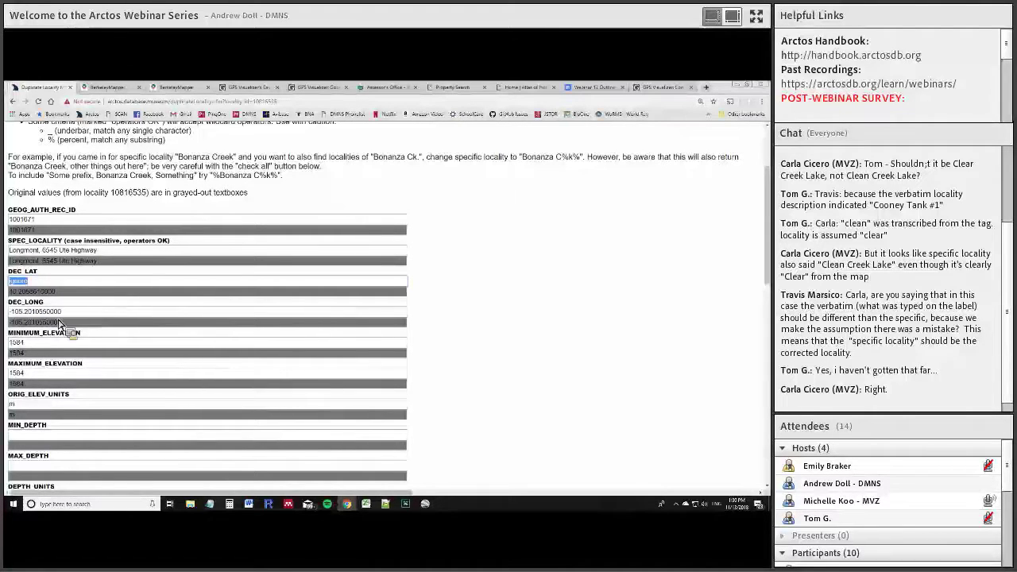
pyautogui.moveTo(89, 311); pyautogui.dragTo(11, 309)
pyautogui.write('ignore')
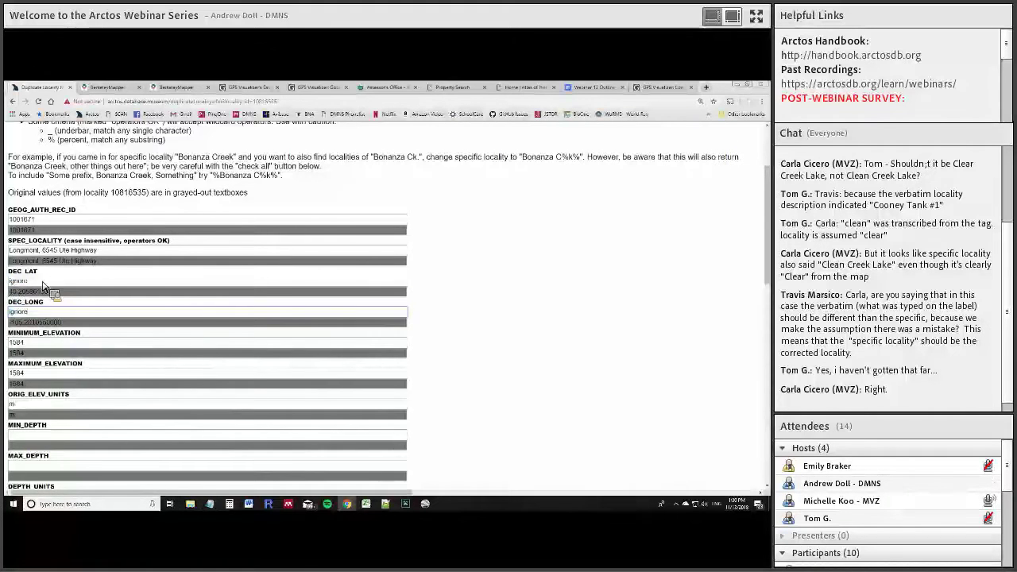
# Set the elevation, elevation units, max error distance, error units and datum criteria to ignore
pyautogui.scroll(-3, 166, 279)
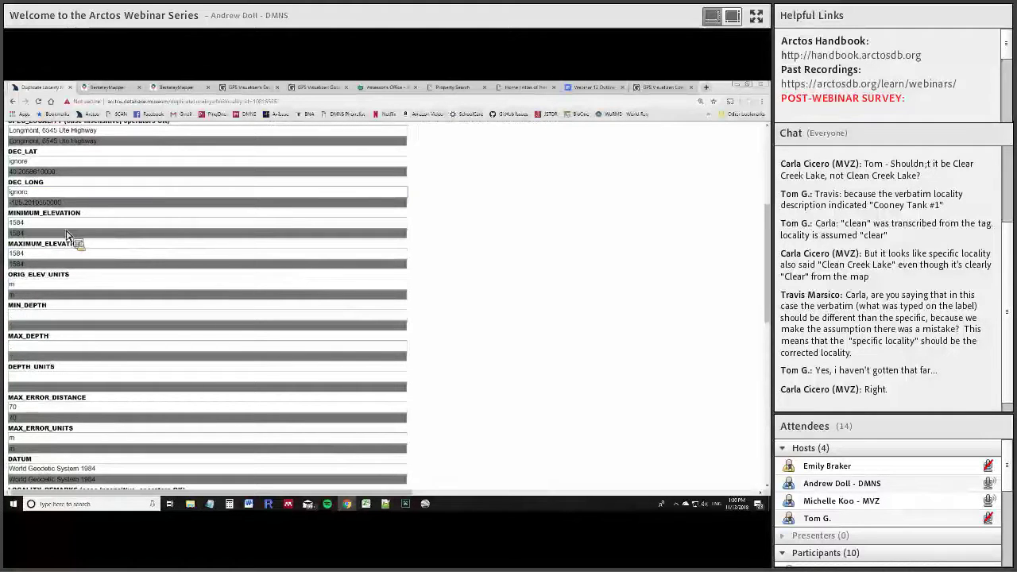
pyautogui.moveTo(39, 223); pyautogui.dragTo(43, 255)
pyautogui.write('ignore')
pyautogui.write('ignore')
pyautogui.click(39, 290)
pyautogui.doubleClick(39, 286)
pyautogui.write('ignore')
pyautogui.scroll(-3, 77, 278)
pyautogui.doubleClick(44, 288)
pyautogui.write('ignore')
pyautogui.doubleClick(9, 318)
pyautogui.write('ignore')
pyautogui.moveTo(118, 350); pyautogui.dragTo(9, 349)
pyautogui.write('ignore')
pyautogui.moveTo(151, 410); pyautogui.dragTo(10, 410)
pyautogui.write('ignore')
# Set GEOREFERENCE_PROTOCOL to ignore and refilter, listing three candidate duplicate localities
pyautogui.scroll(-5, 227, 329)
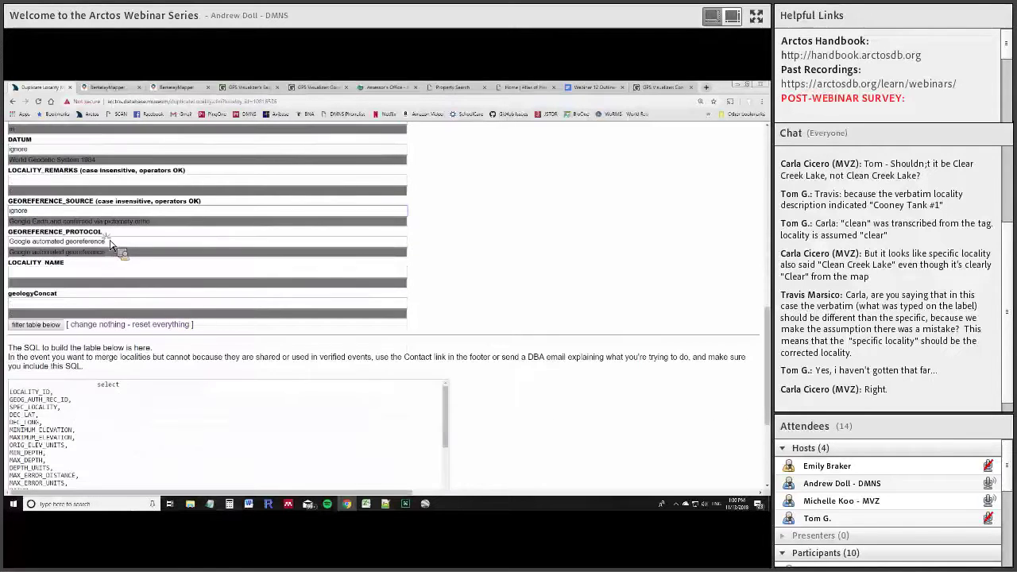
pyautogui.moveTo(112, 242); pyautogui.dragTo(10, 242)
pyautogui.write('ignore')
pyautogui.scroll(-1, 352, 199)
pyautogui.scroll(2, 227, 227)
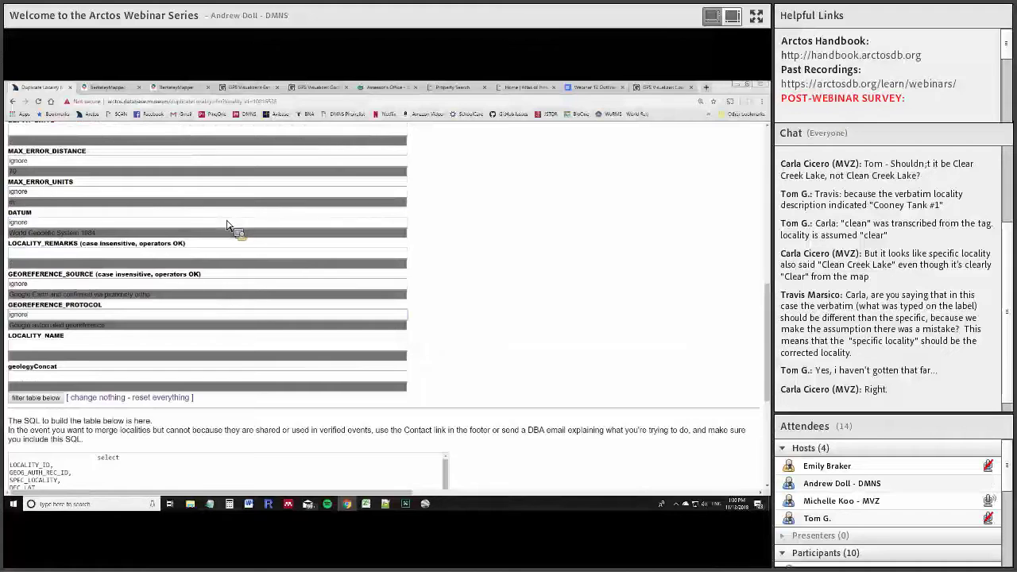
pyautogui.scroll(3, 221, 228)
pyautogui.scroll(3, 83, 226)
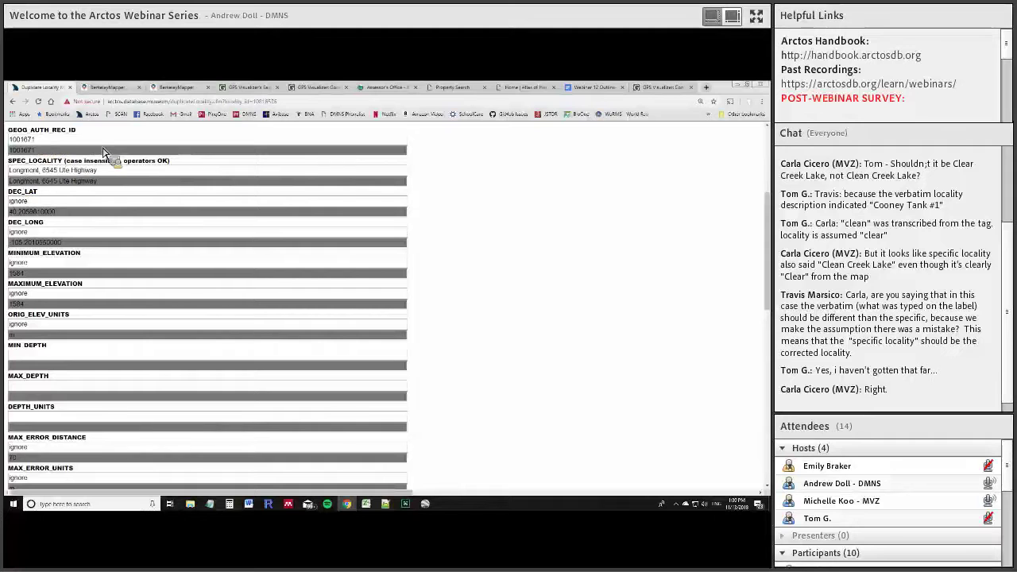
pyautogui.scroll(-5, 111, 198)
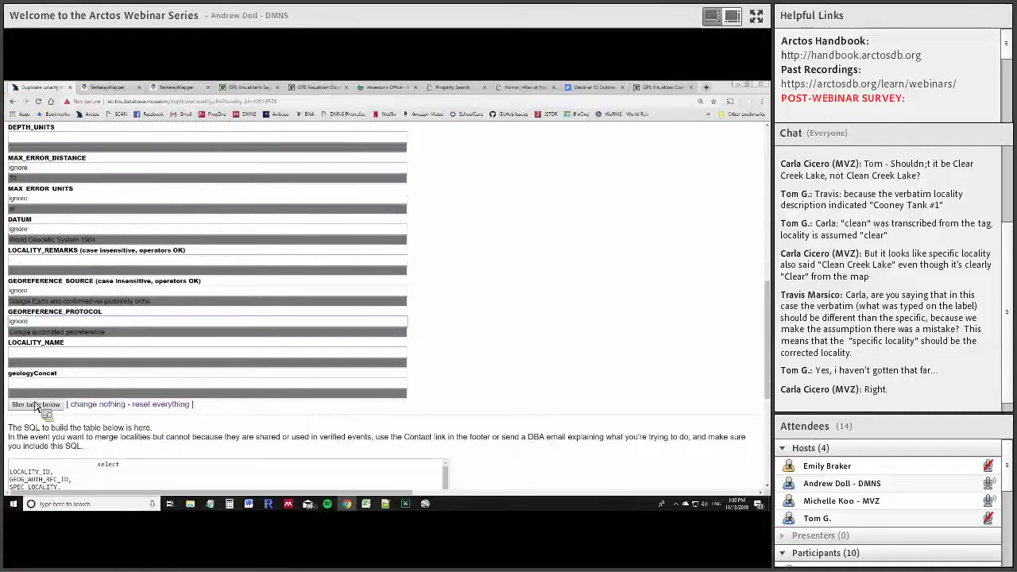
pyautogui.click(35, 404)
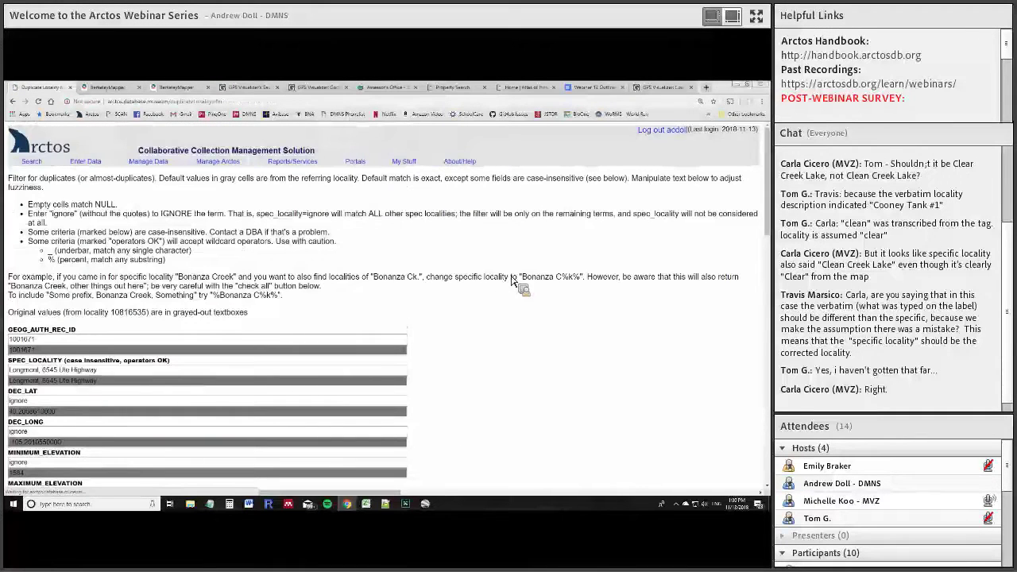
pyautogui.scroll(-5, 445, 271)
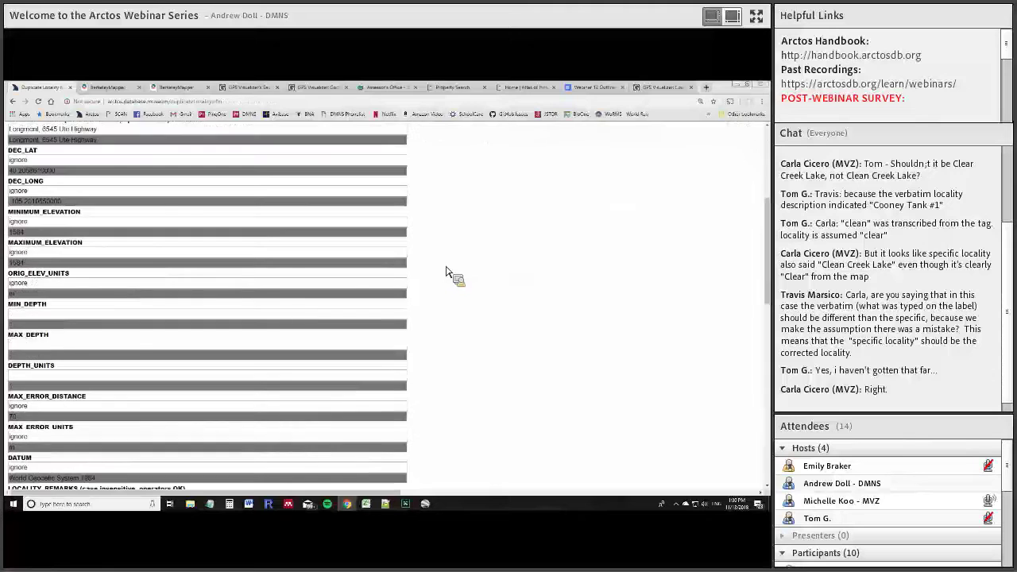
pyautogui.scroll(-10, 449, 271)
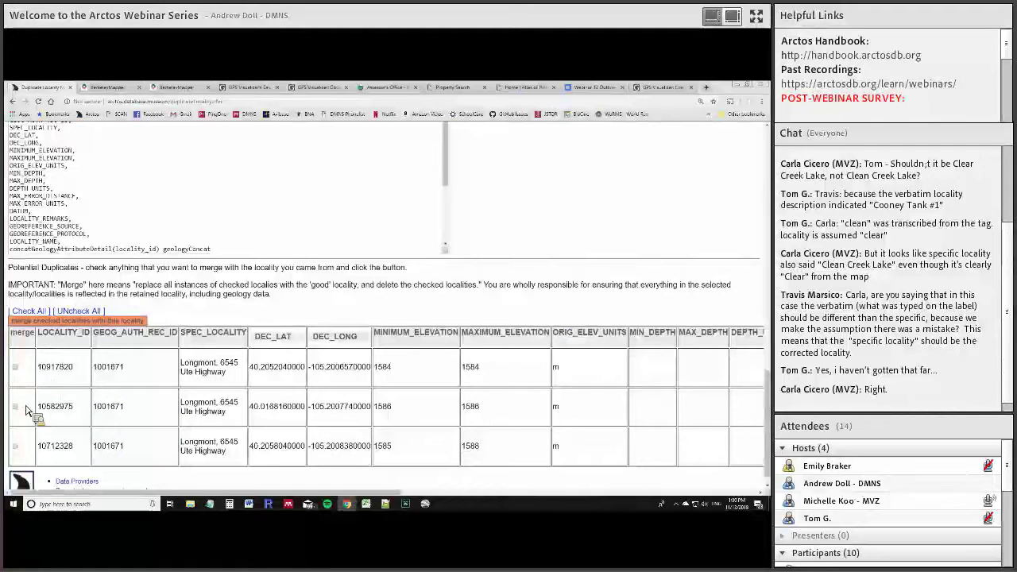
# Check all duplicates except 10582975 for merging into locality 10816535
pyautogui.click(34, 315)
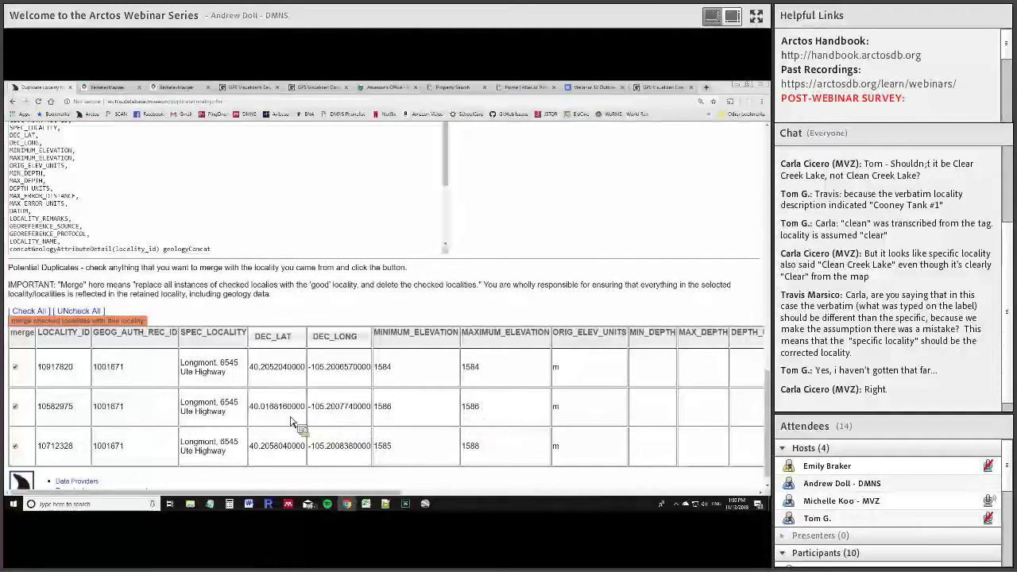
pyautogui.click(15, 406)
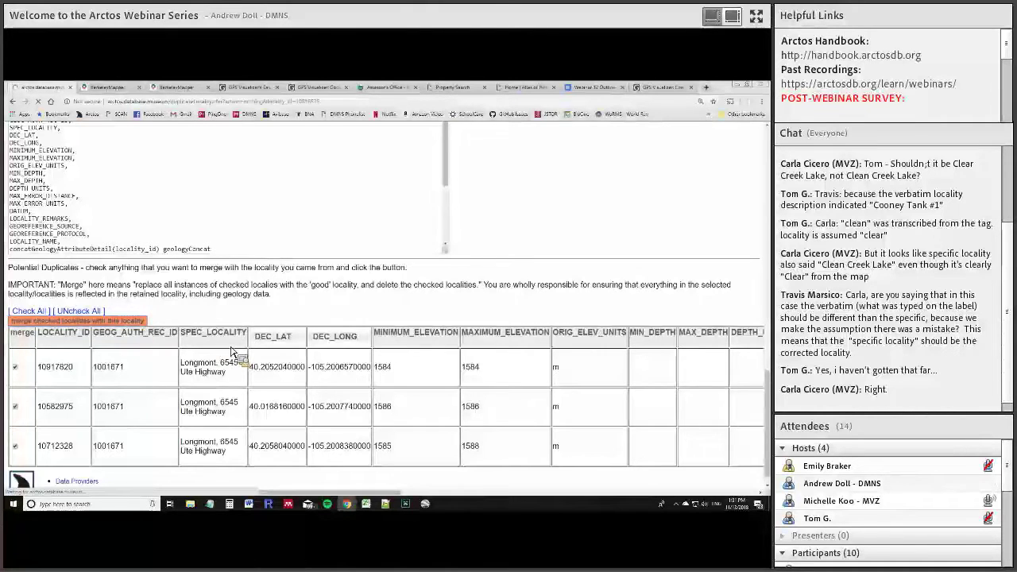
# Scroll the reloaded duplicate page for locality 10816535 to confirm no duplicates remain
pyautogui.scroll(-2, 264, 318)
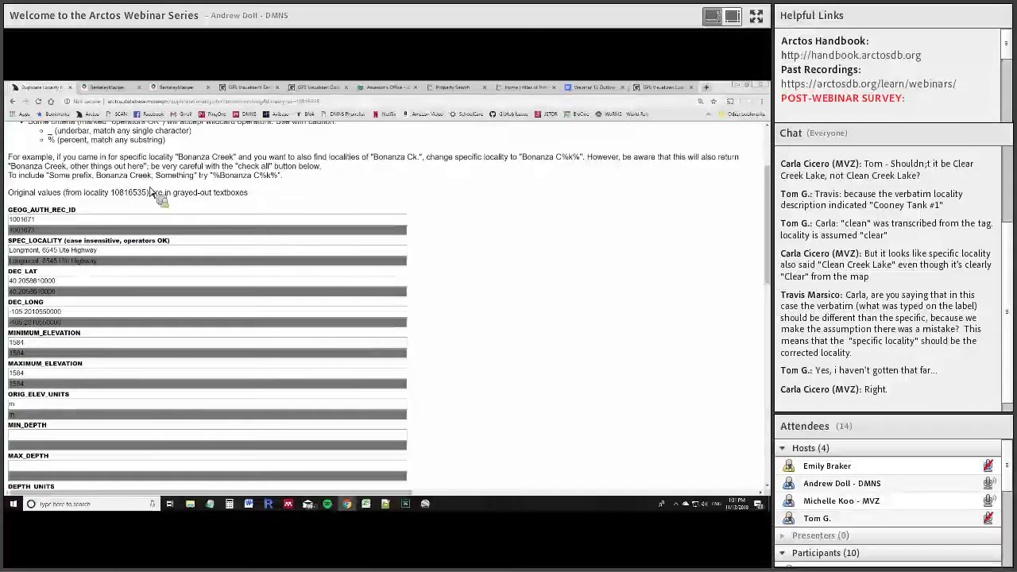
pyautogui.scroll(-4, 556, 263)
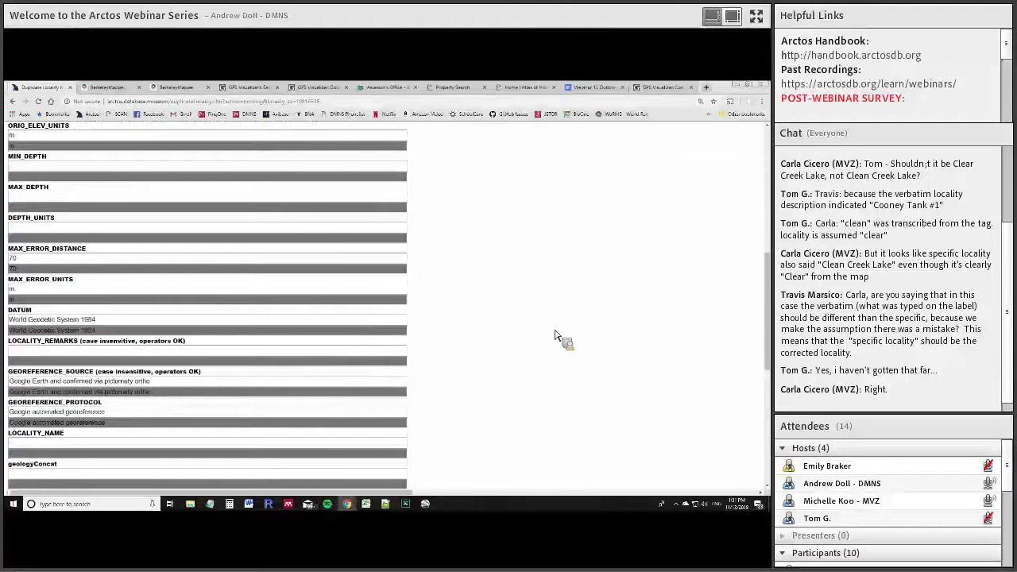
pyautogui.scroll(-10, 561, 337)
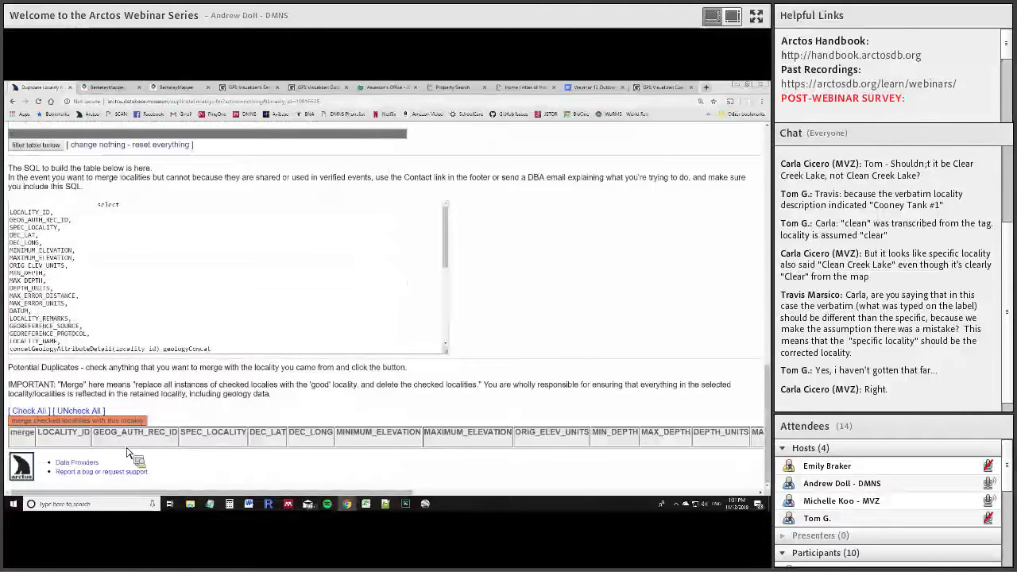
pyautogui.scroll(8, 445, 294)
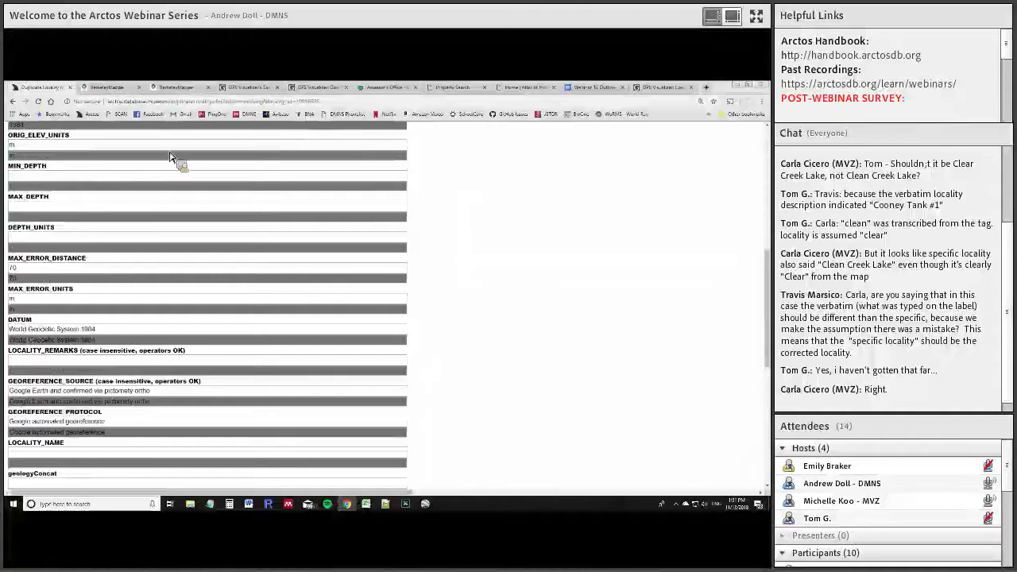
pyautogui.scroll(10, 370, 193)
pyautogui.moveTo(148, 161)
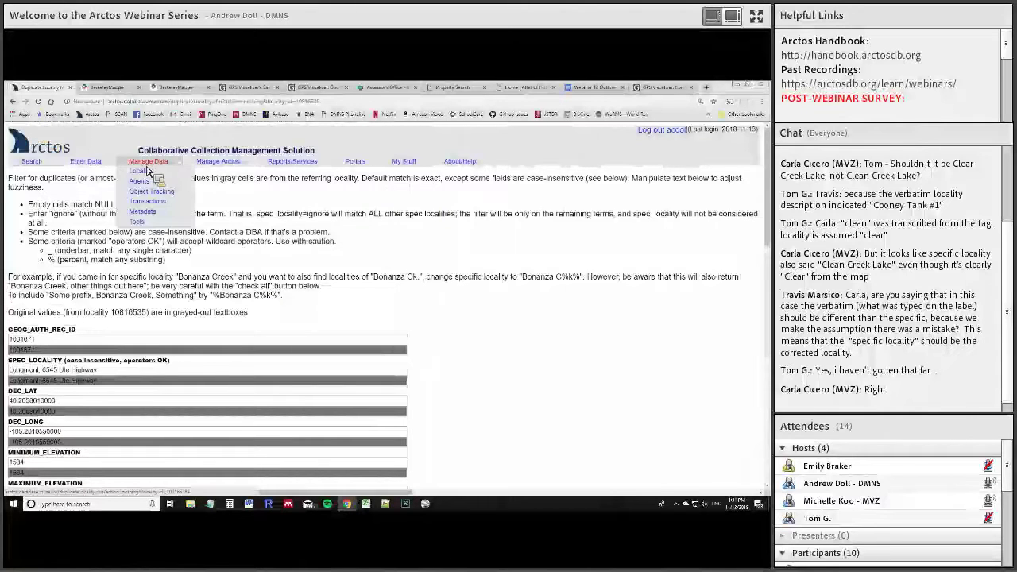
pyautogui.click(227, 193)
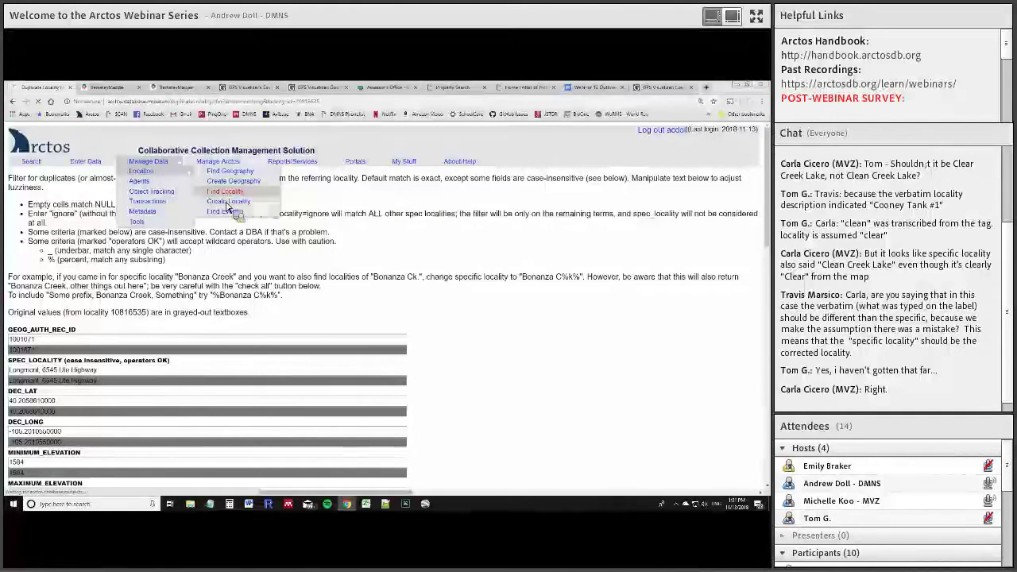
pyautogui.scroll(-3, 125, 371)
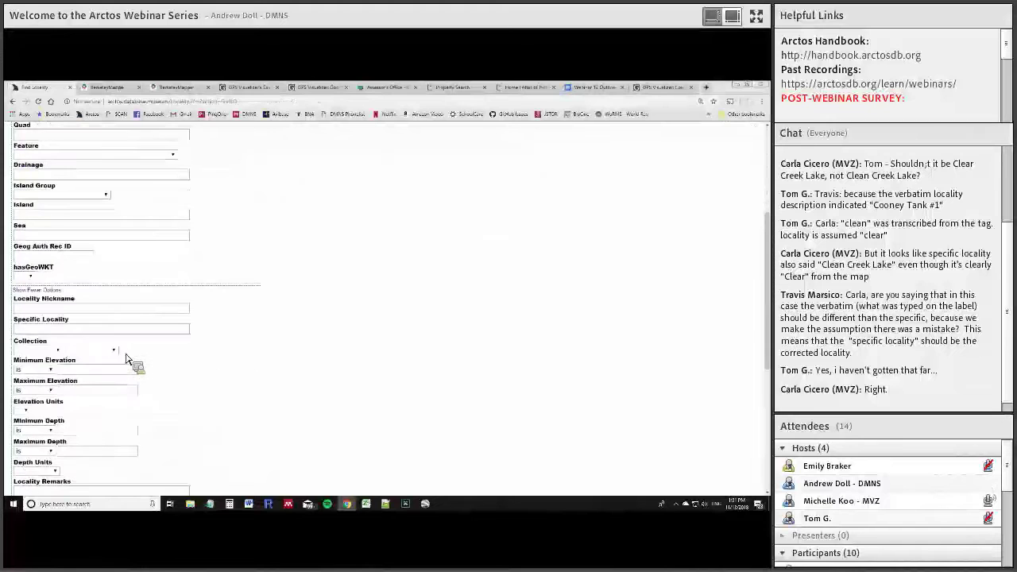
pyautogui.click(113, 329)
pyautogui.write('6545')
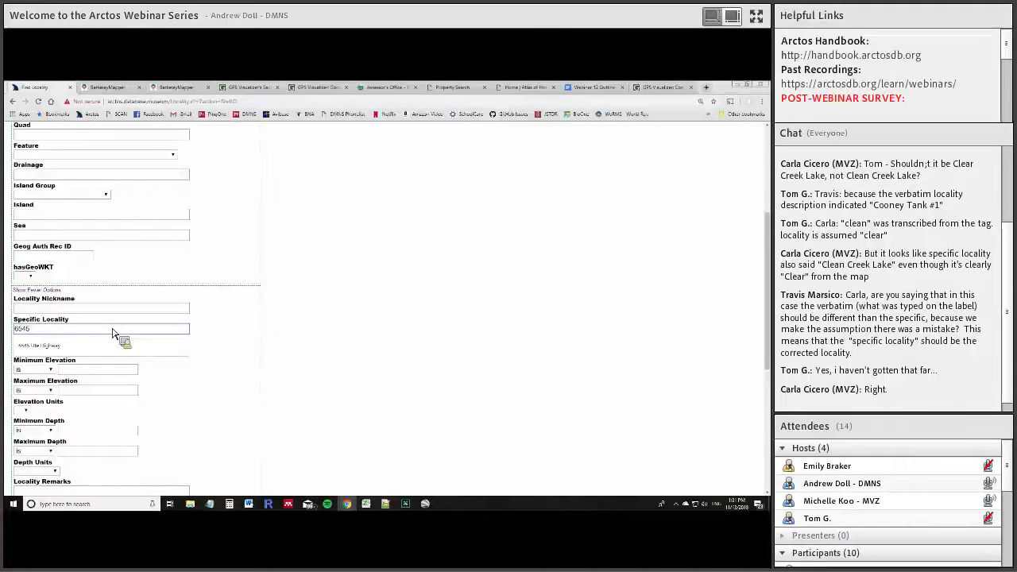
pyautogui.press('Down')
pyautogui.press('Return')
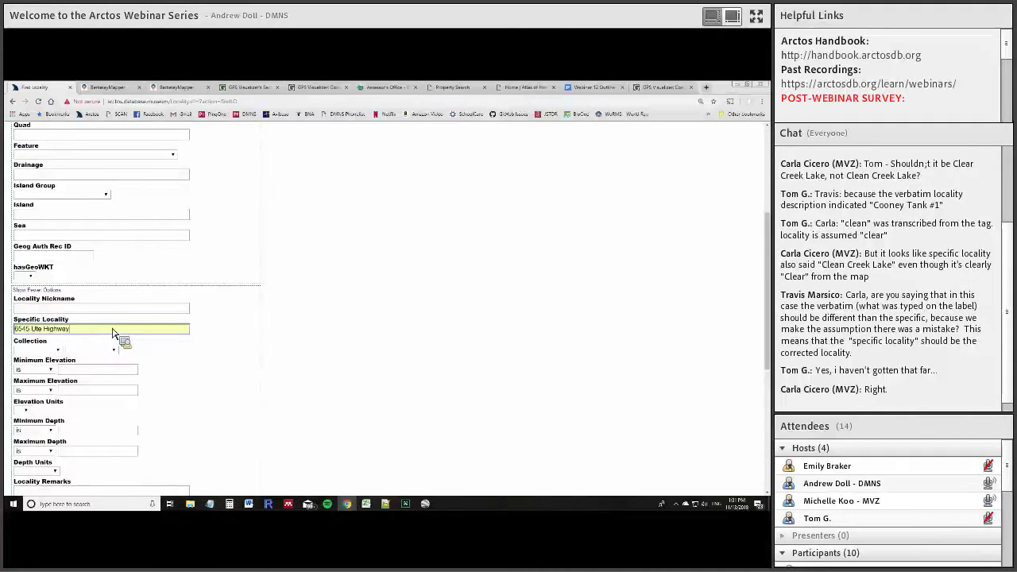
pyautogui.press('Return')
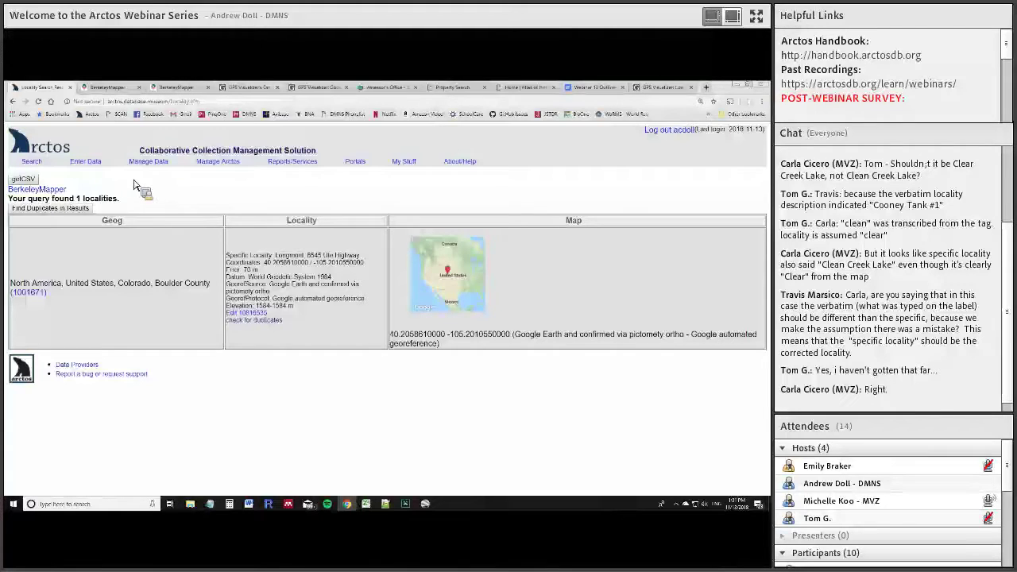
pyautogui.moveTo(149, 164)
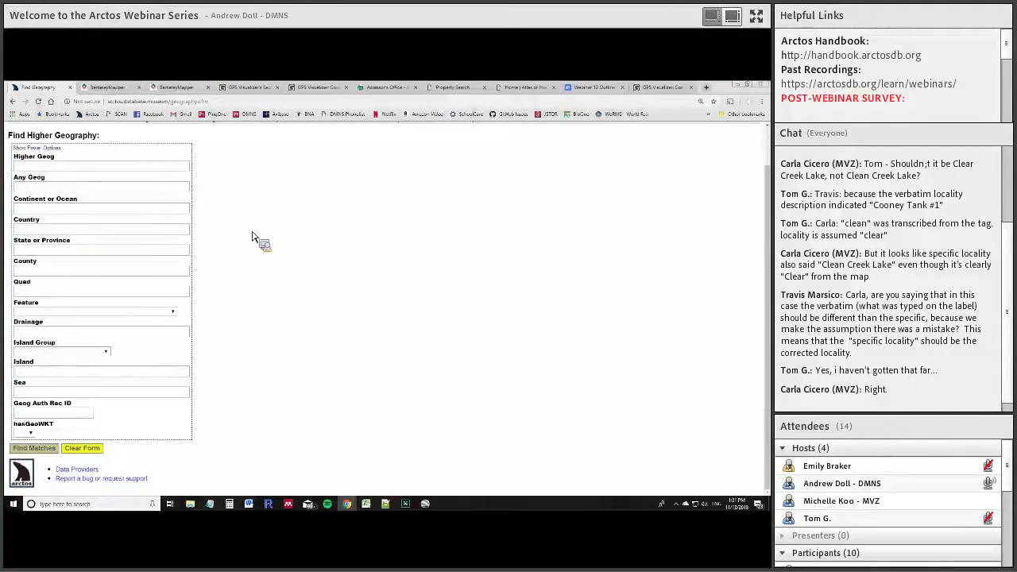
# Search higher geography for State Colorado and County Bent, then open the Bent County record
pyautogui.scroll(1, 87, 254)
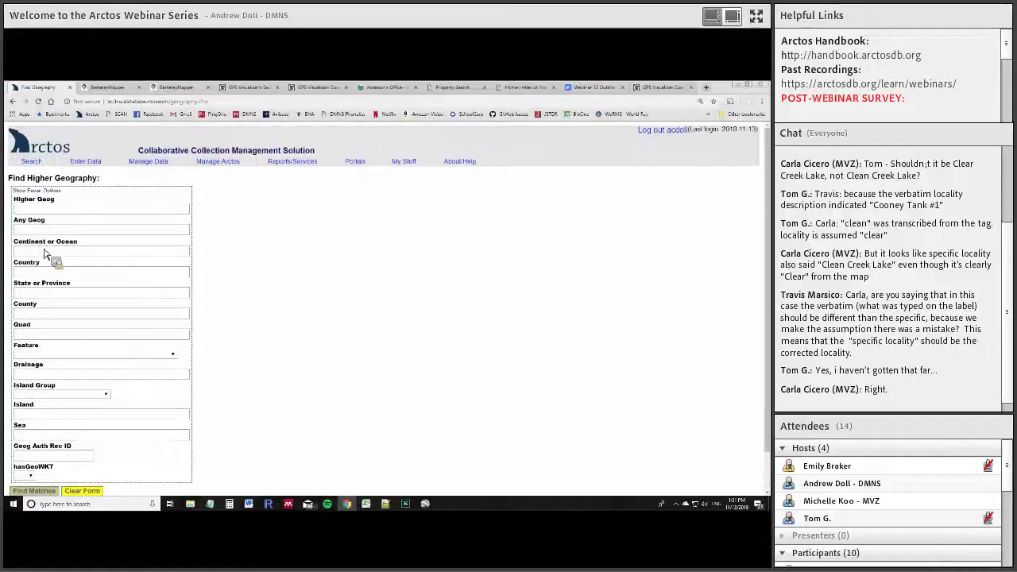
pyautogui.click(77, 300)
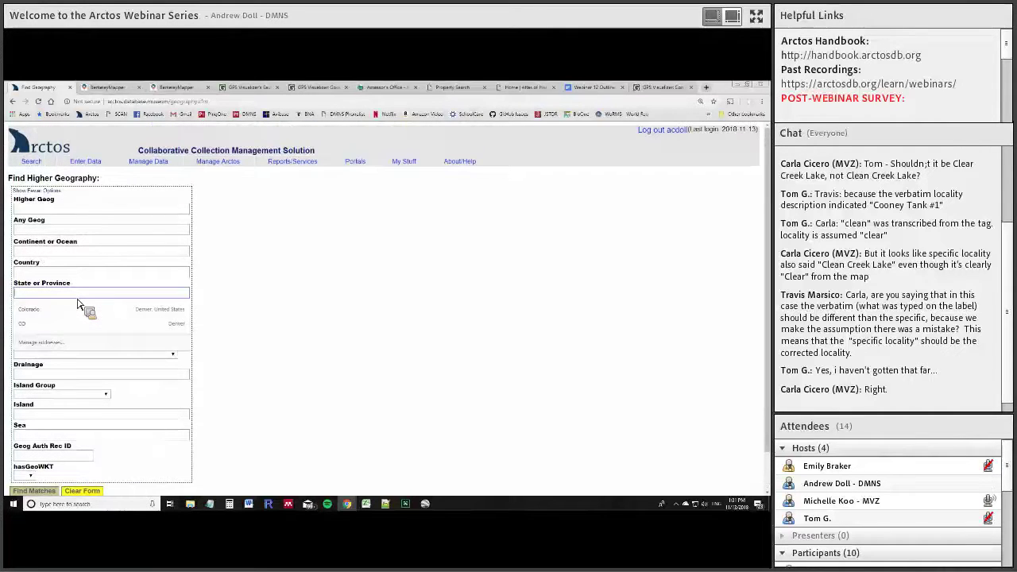
pyautogui.write('colo')
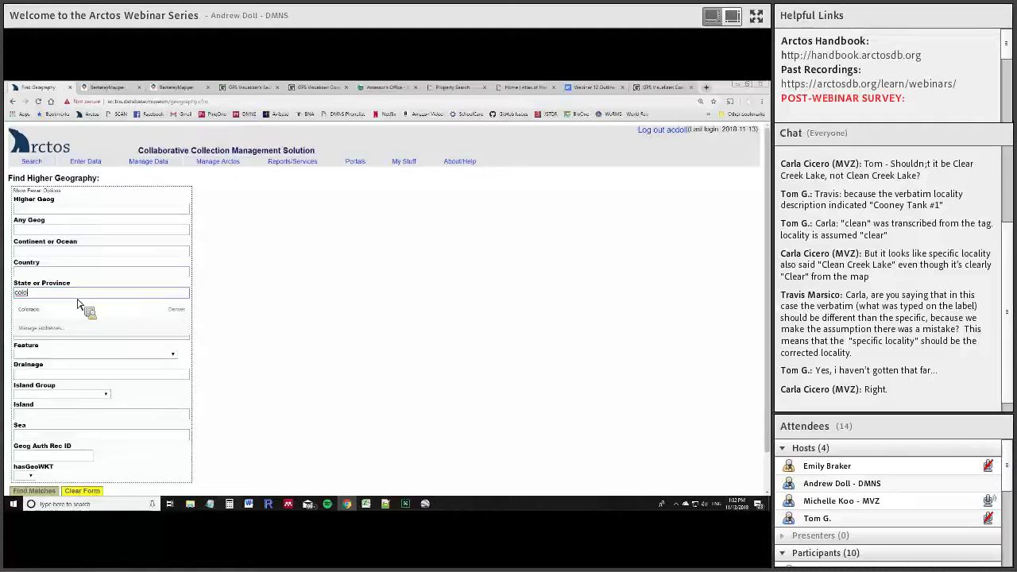
pyautogui.write('rdo')
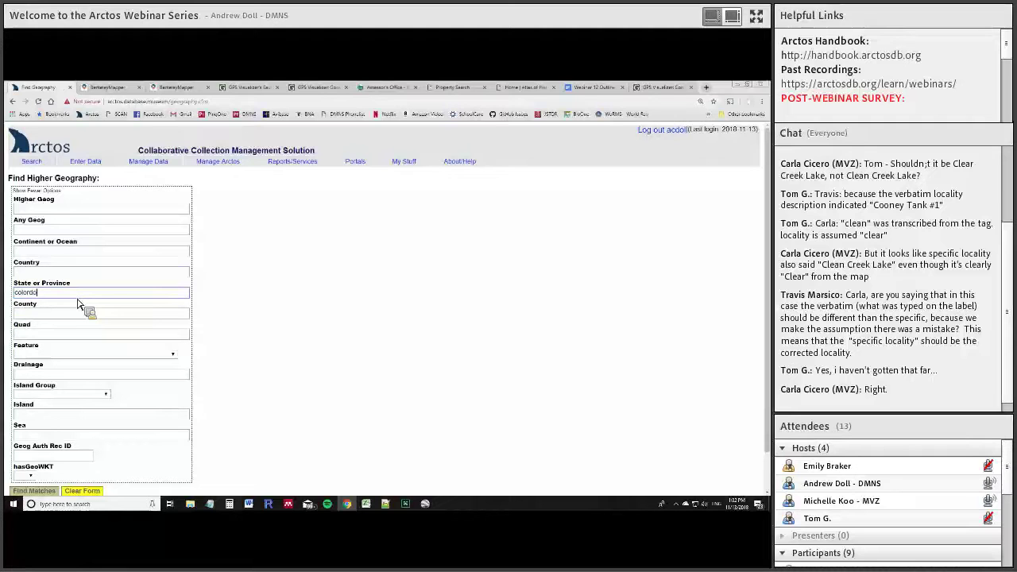
pyautogui.write('ado')
pyautogui.press('Tab')
pyautogui.write('bent')
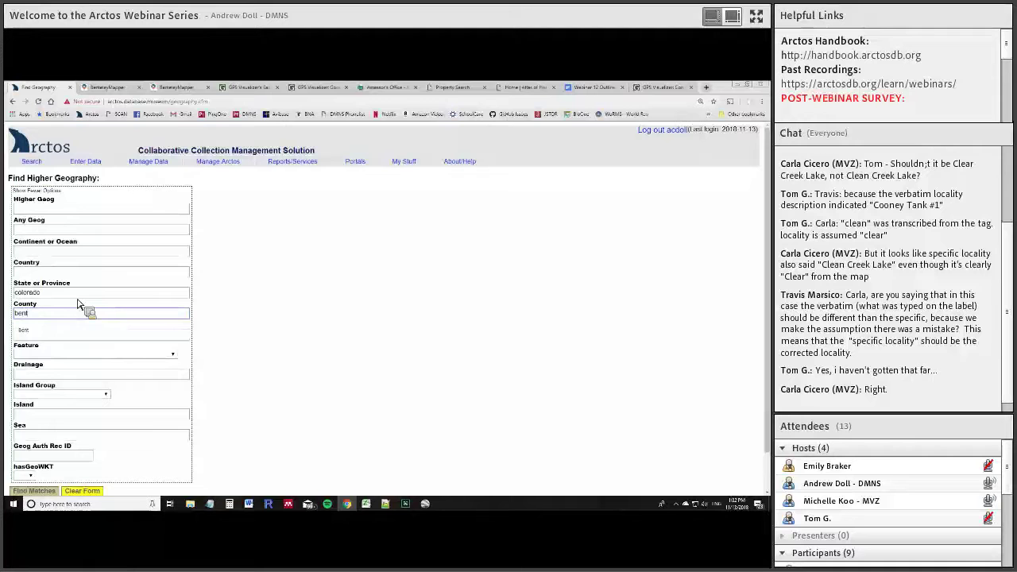
pyautogui.press('Return')
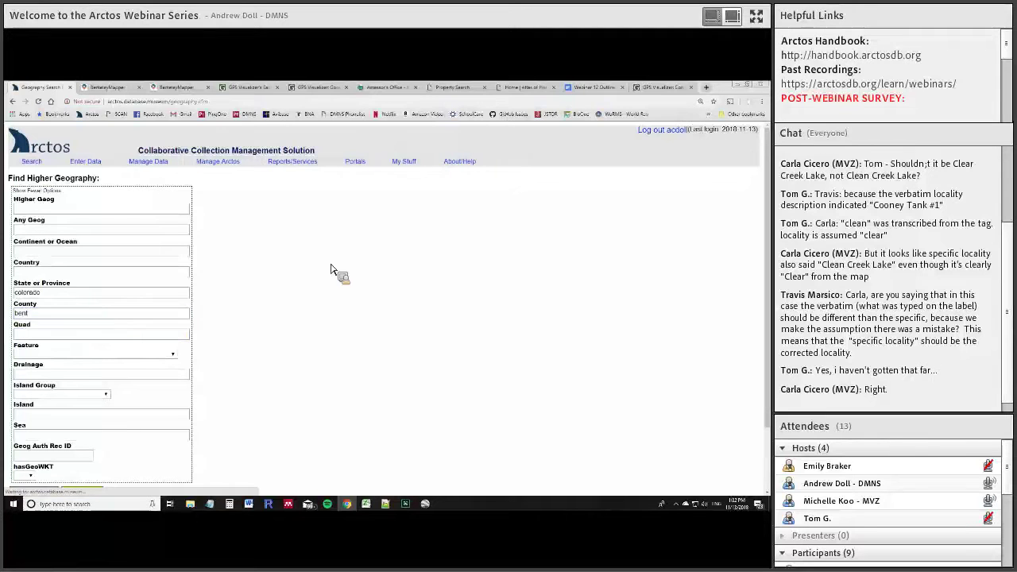
pyautogui.scroll(-1, 304, 350)
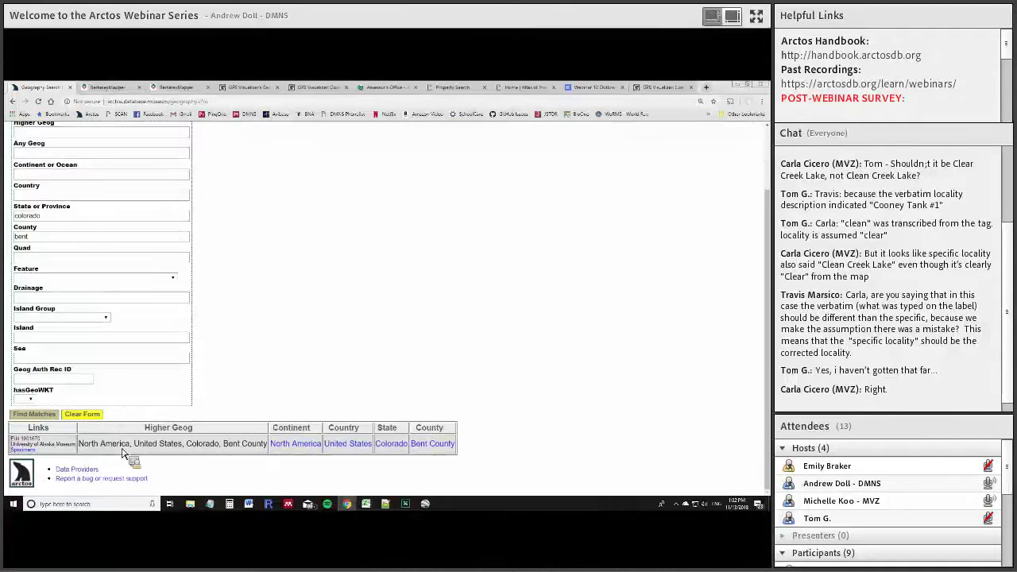
pyautogui.click(40, 445)
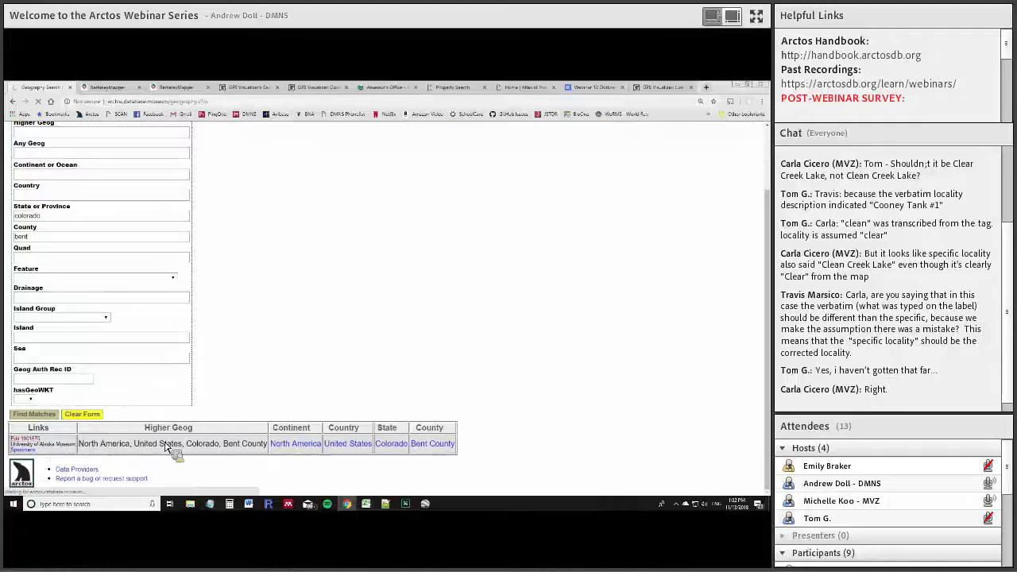
# List the 21 specimens with coordinates outside the Bent County WKT shape
pyautogui.scroll(-1, 441, 214)
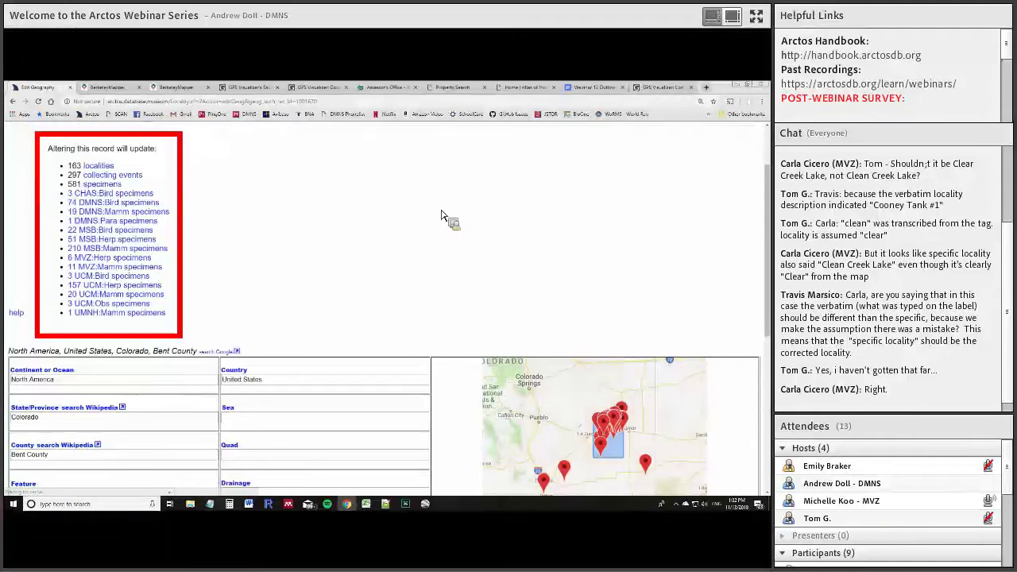
pyautogui.scroll(-3, 429, 215)
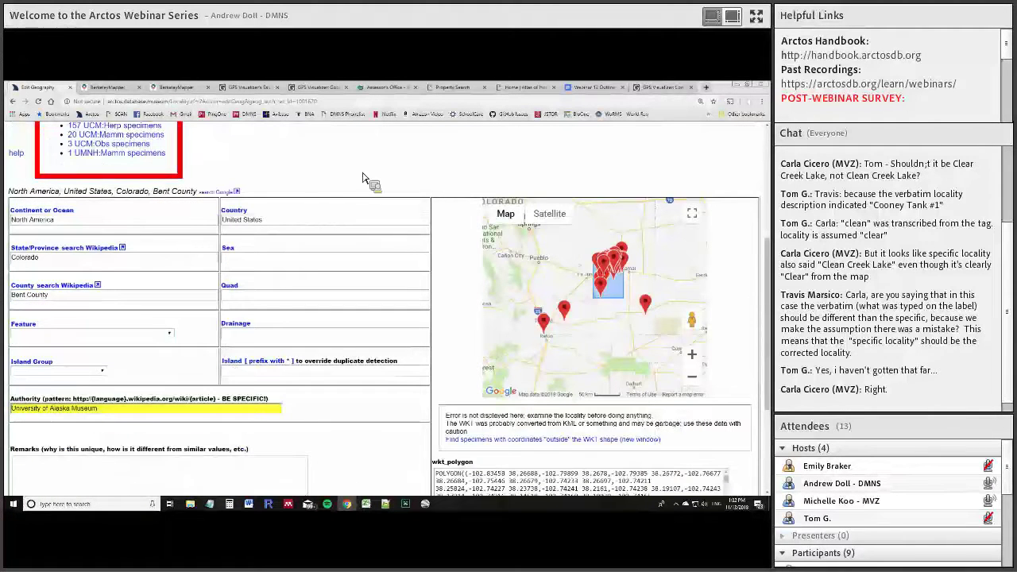
pyautogui.scroll(1, 292, 185)
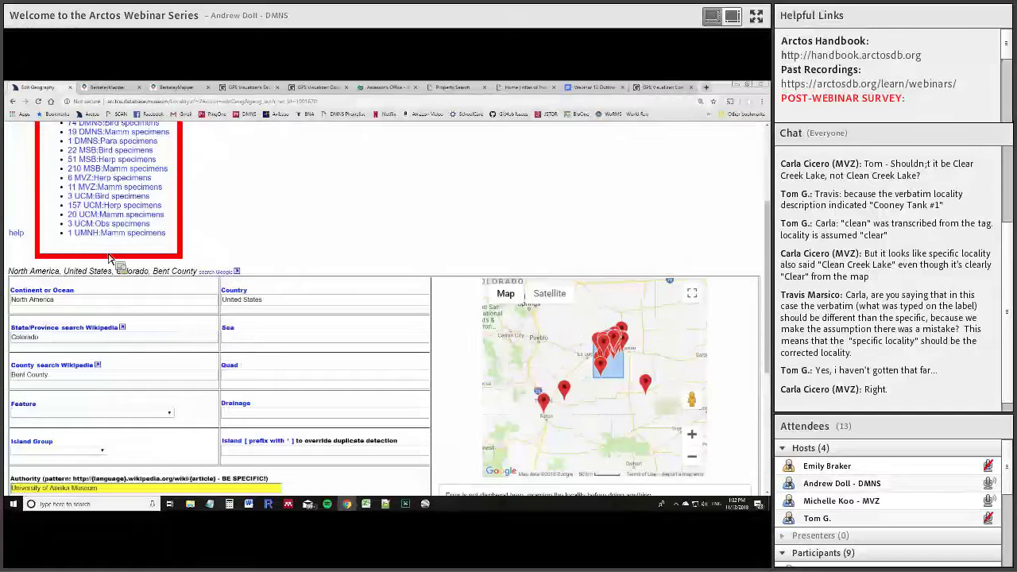
pyautogui.scroll(3, 95, 290)
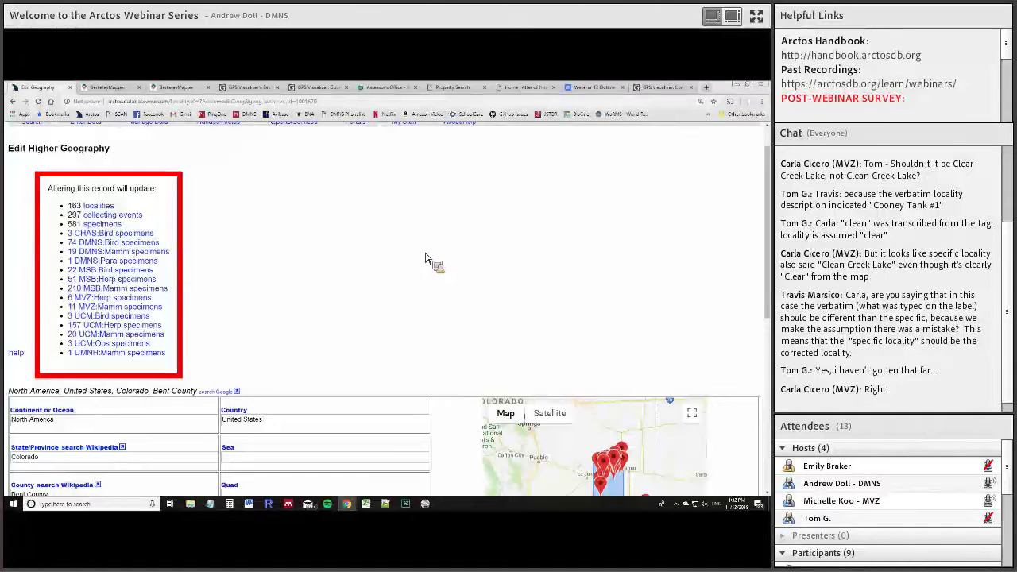
pyautogui.scroll(-1, 427, 254)
pyautogui.scroll(-2, 437, 220)
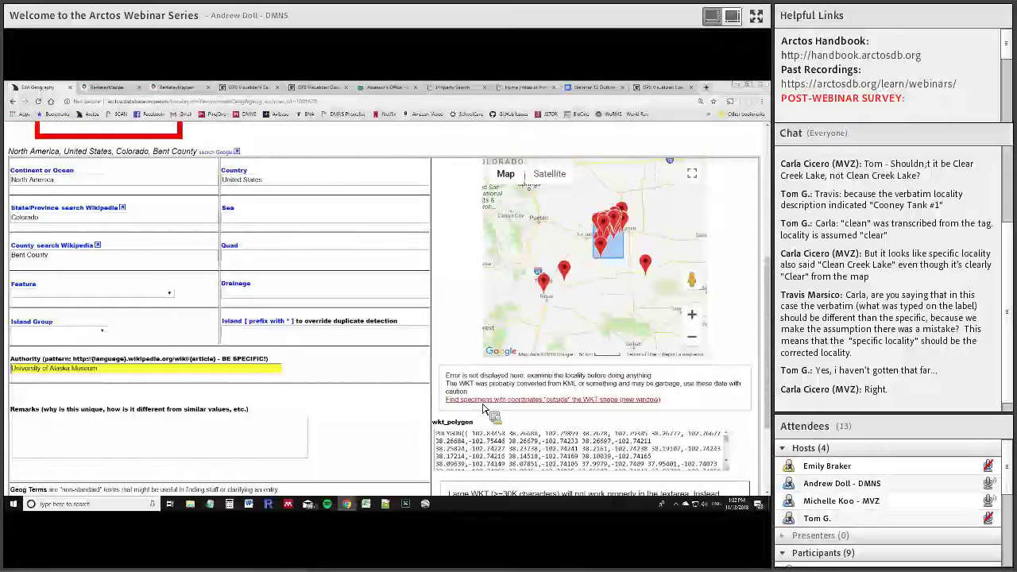
pyautogui.click(482, 402)
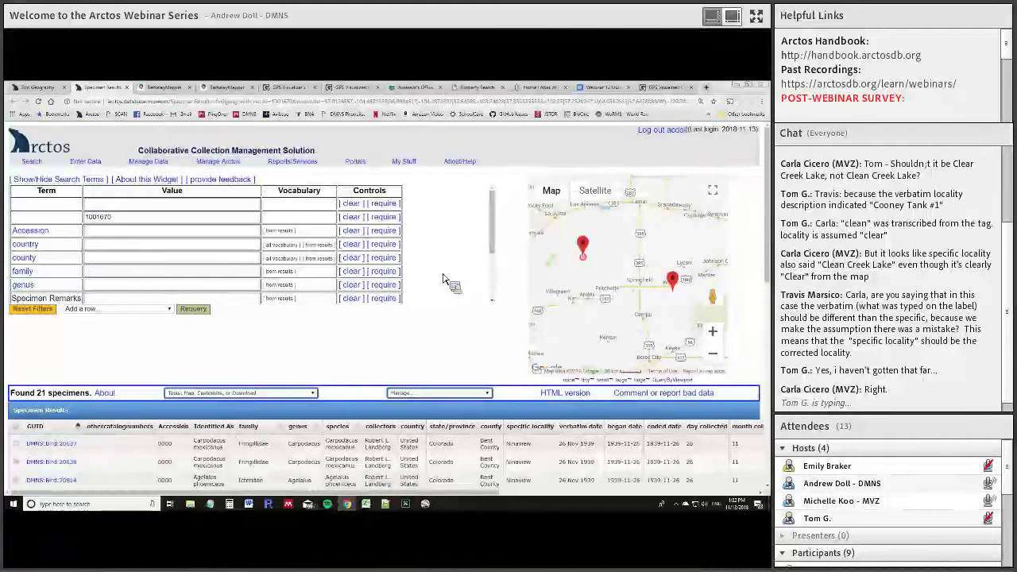
# Scroll through the 21 outlying Bent County specimens in the Specimen Results table
pyautogui.scroll(-2, 452, 286)
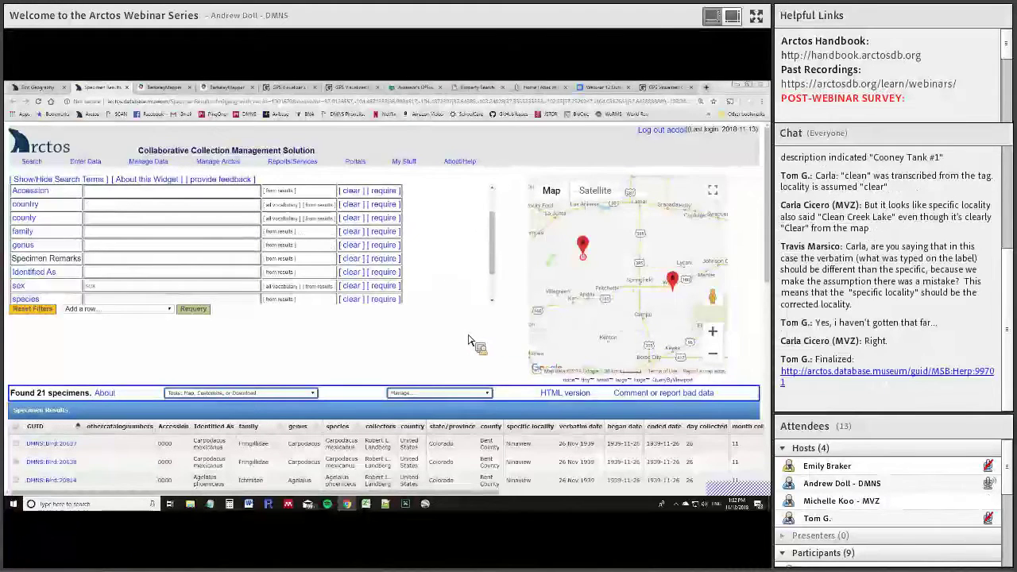
pyautogui.scroll(-1, 470, 340)
pyautogui.scroll(-3, 461, 330)
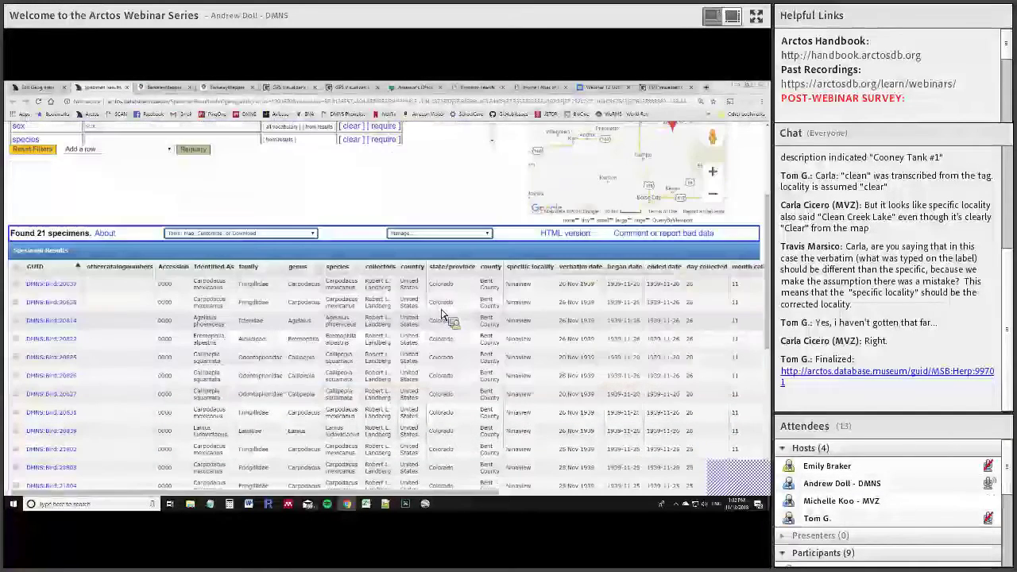
pyautogui.scroll(-5, 136, 279)
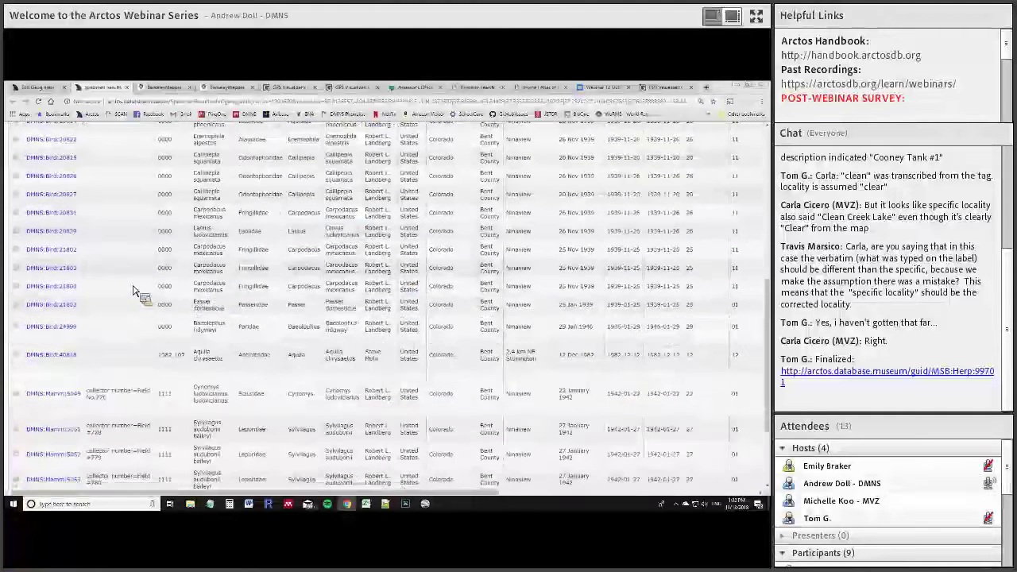
pyautogui.scroll(10, 434, 341)
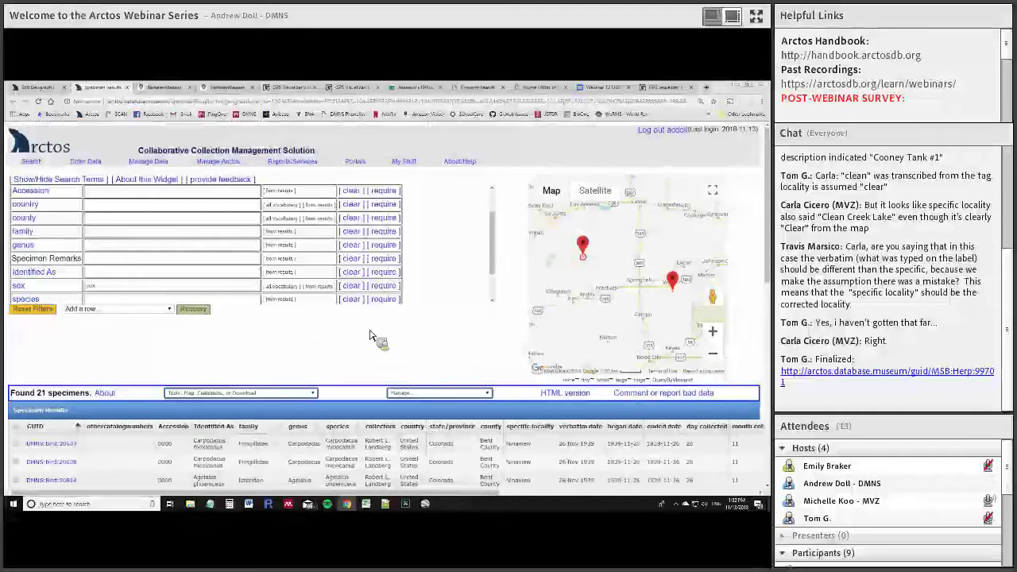
pyautogui.scroll(-2, 527, 385)
pyautogui.scroll(-1, 528, 385)
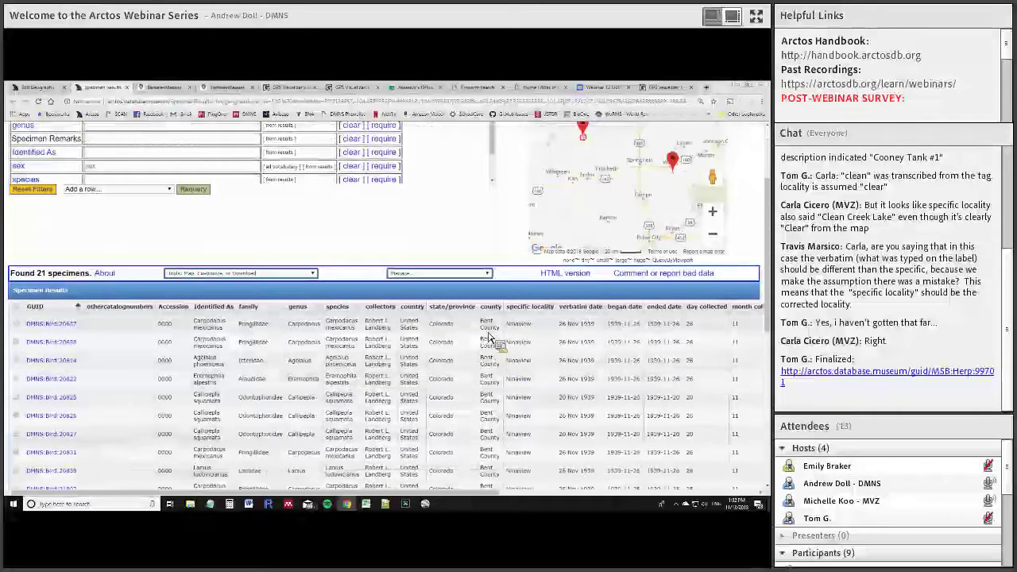
# Select the Bent County text in the first row and keep reviewing the results
pyautogui.moveTo(484, 328); pyautogui.dragTo(496, 335)
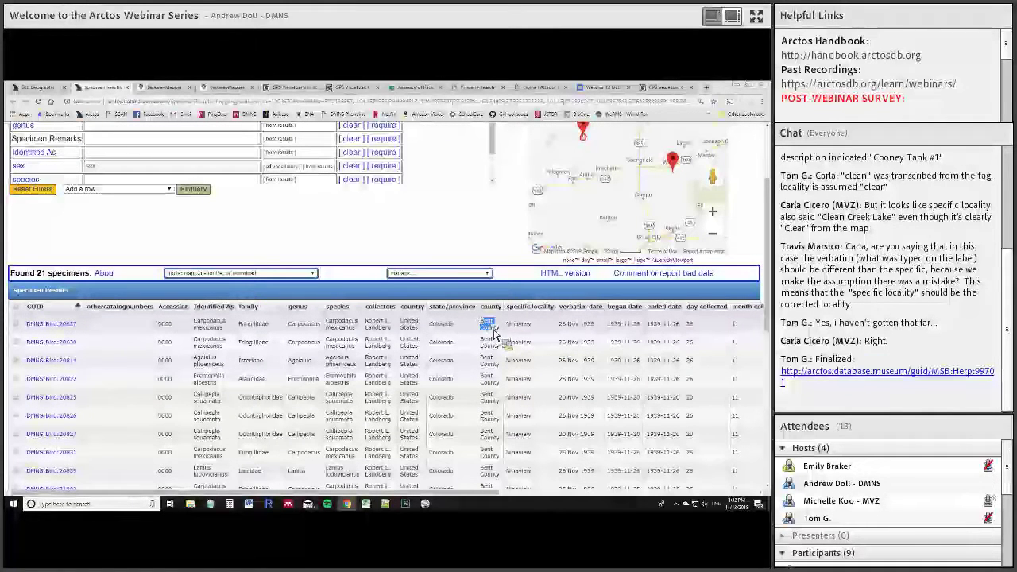
pyautogui.moveTo(487, 331); pyautogui.dragTo(391, 244)
pyautogui.scroll(-3, 476, 362)
pyautogui.scroll(-1, 598, 248)
pyautogui.scroll(2, 585, 207)
pyautogui.scroll(2, 549, 358)
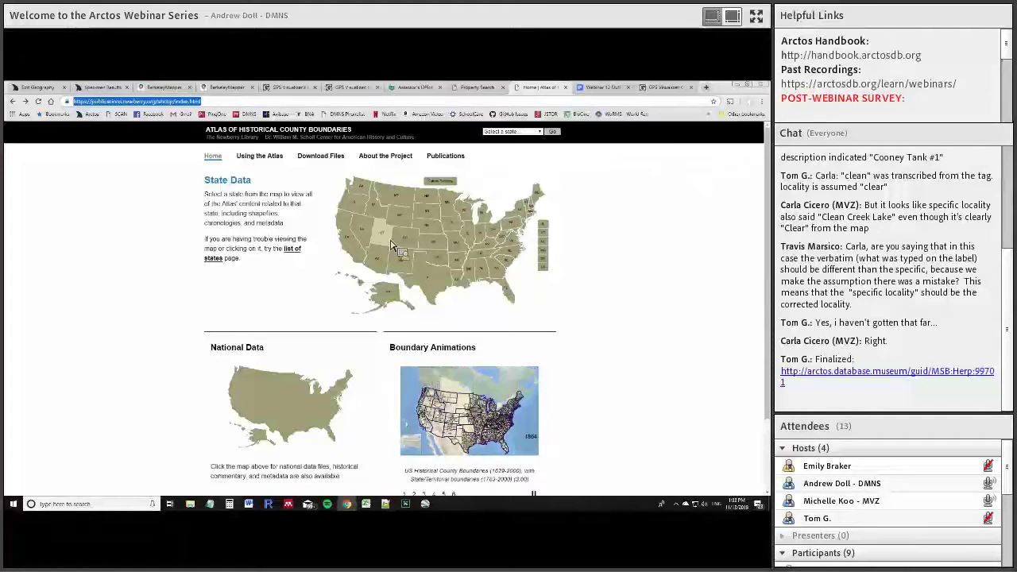
# Open Colorado's interactive boundary map, zoom in and show the Colorado Territory details
pyautogui.click(405, 245)
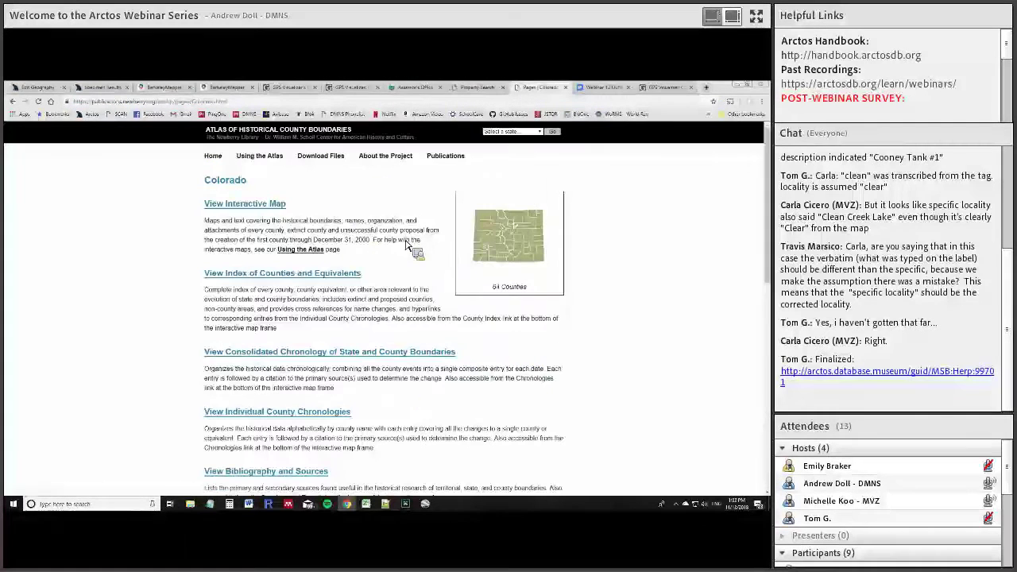
pyautogui.click(251, 209)
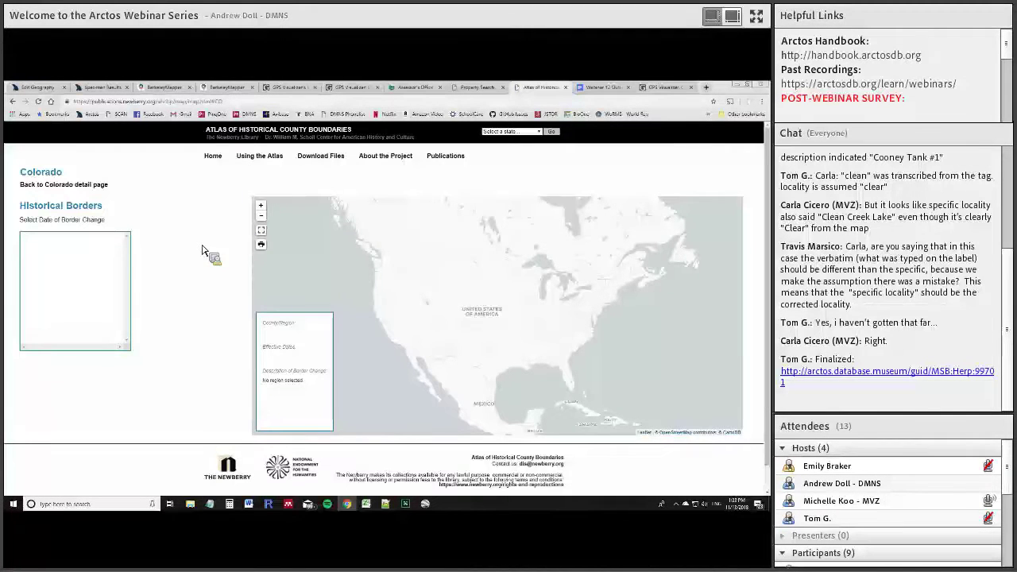
pyautogui.click(261, 206)
pyautogui.click(260, 206)
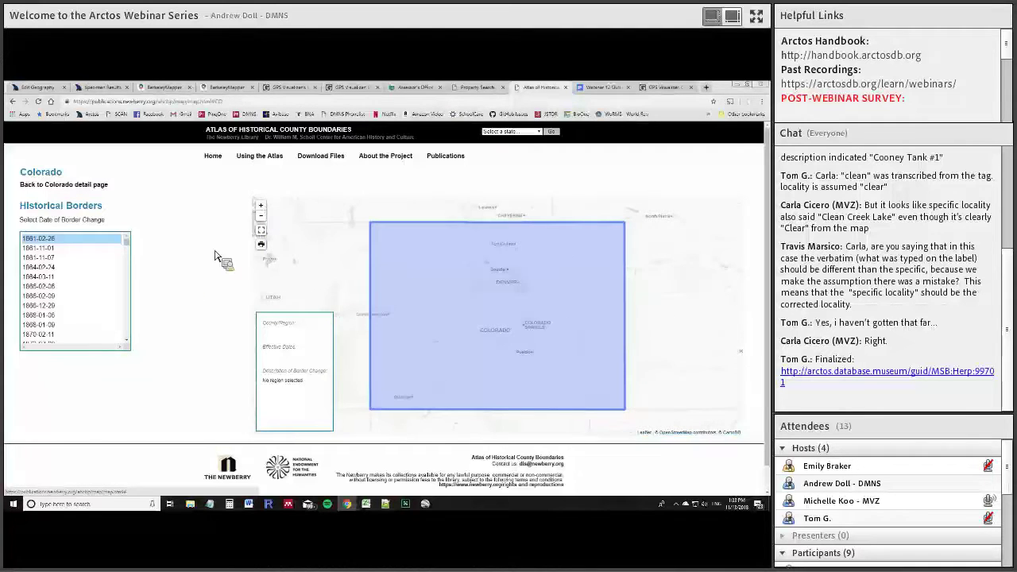
pyautogui.click(423, 325)
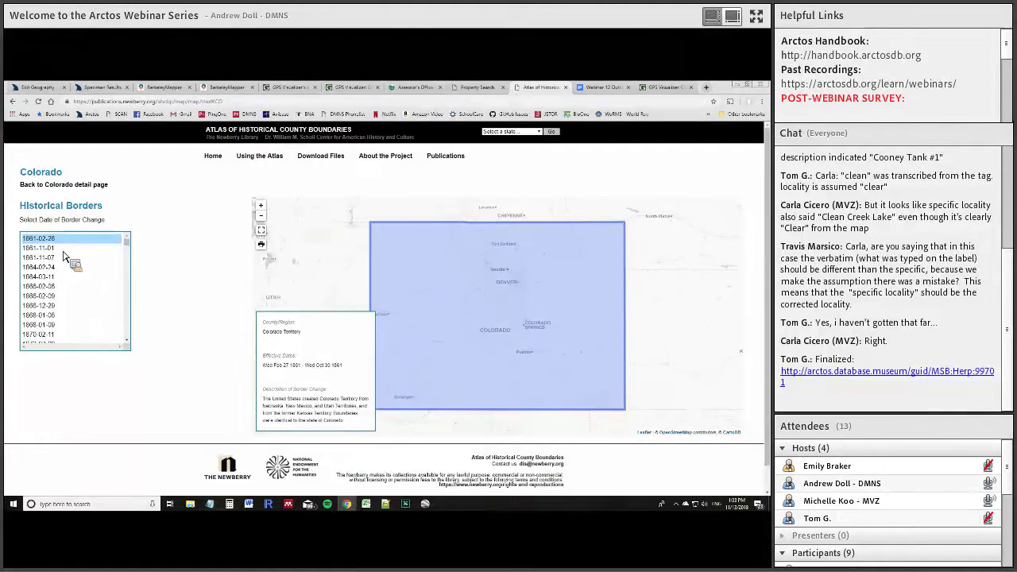
# Step through Colorado border changes from 1861-11-01 to 1868-01-29
pyautogui.click(47, 250)
pyautogui.click(50, 260)
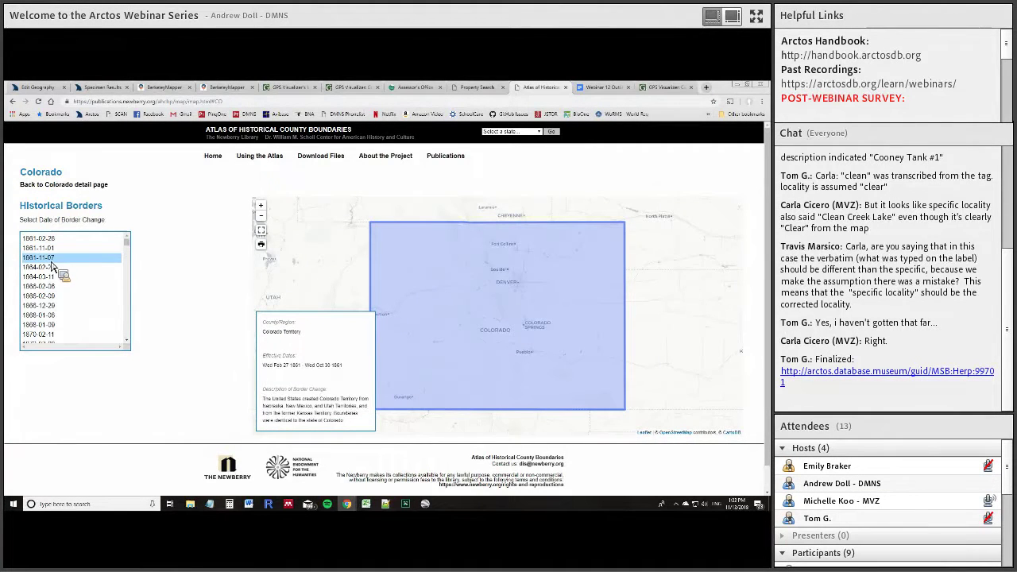
pyautogui.click(50, 268)
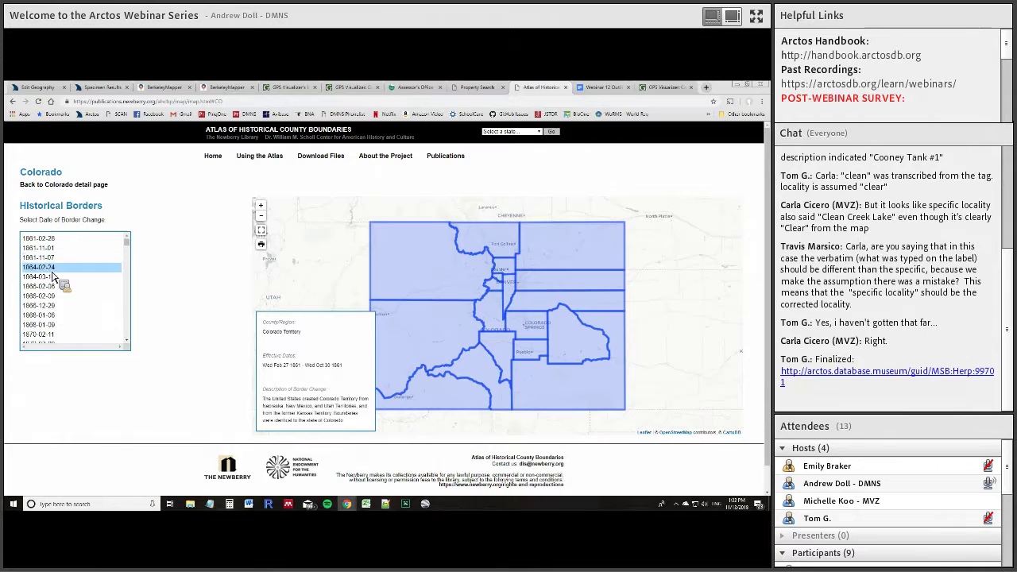
pyautogui.click(50, 307)
pyautogui.click(49, 326)
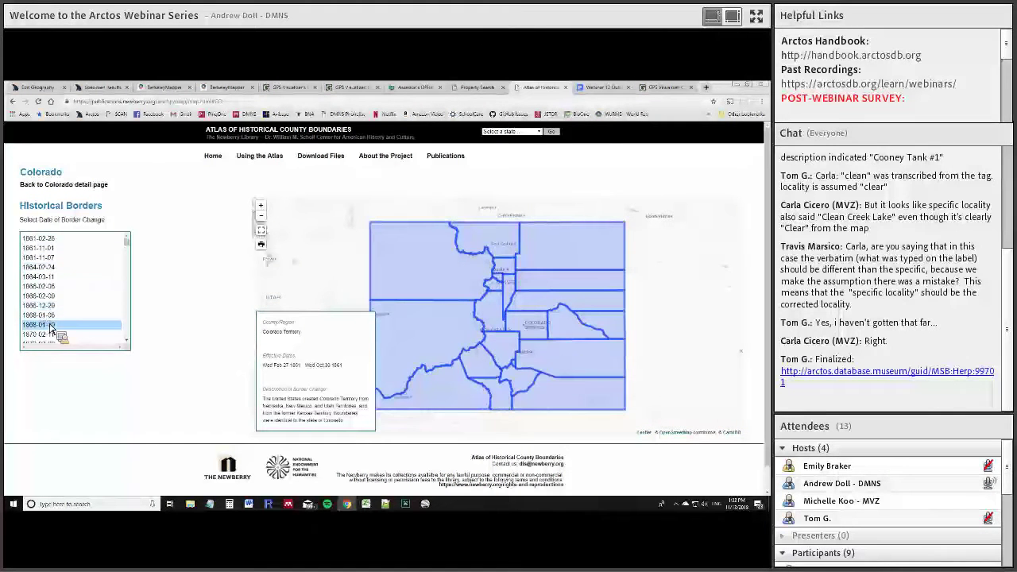
# View the 1874-02-10, 1889-04-16 and 1947-02-13 boundaries, then minimize the browser
pyautogui.scroll(-3, 49, 326)
pyautogui.click(46, 294)
pyautogui.scroll(-5, 46, 299)
pyautogui.click(46, 294)
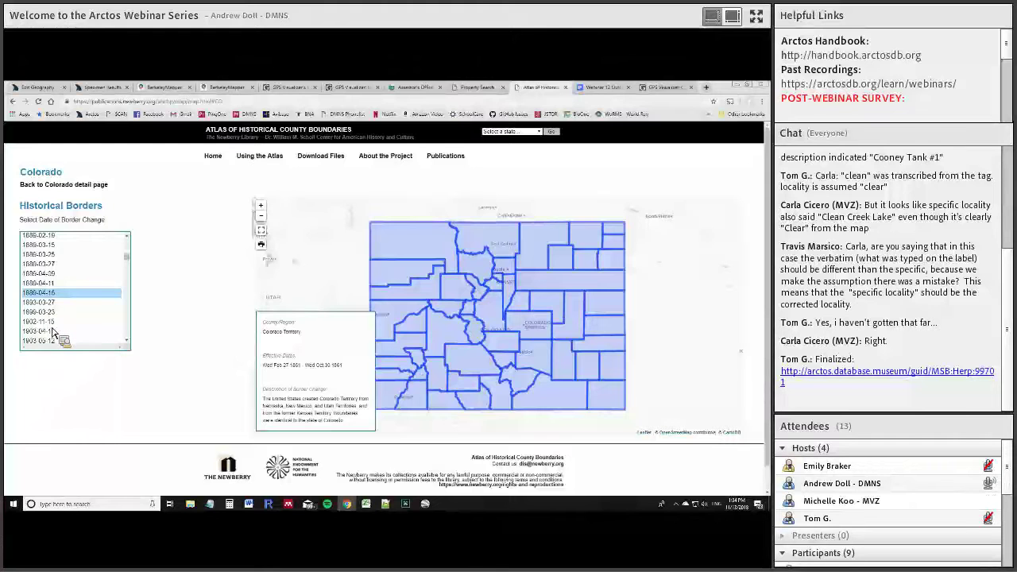
pyautogui.scroll(-3, 55, 322)
pyautogui.click(54, 315)
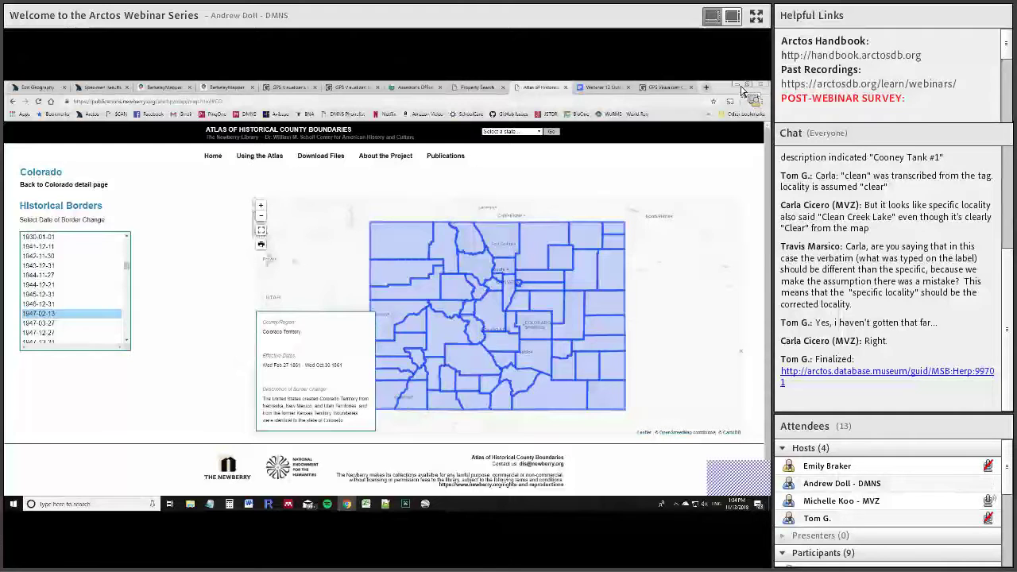
pyautogui.click(739, 86)
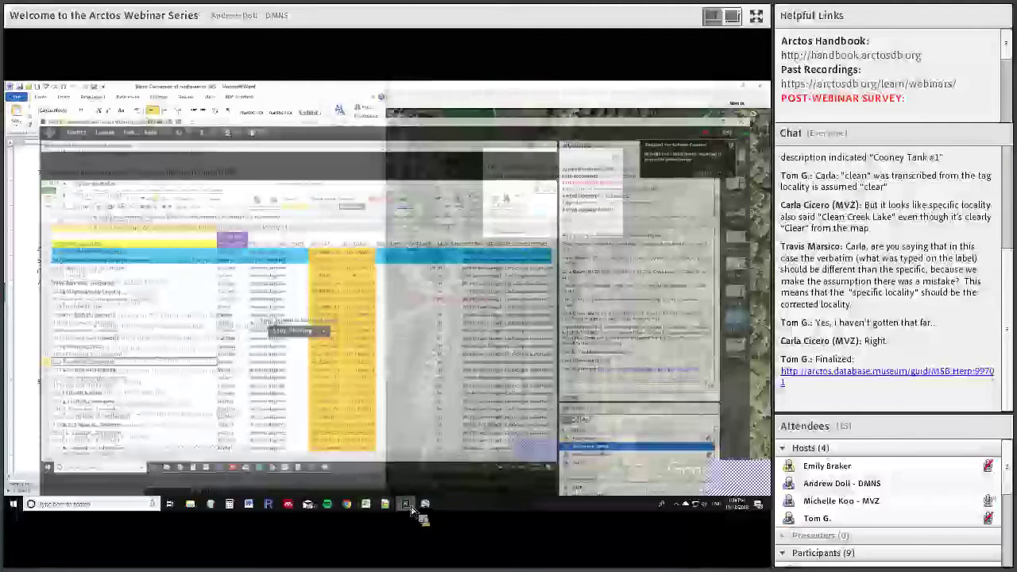
# Bring the Adobe Connect sharing window forward and stop sharing the screen
pyautogui.click(405, 504)
pyautogui.click(314, 330)
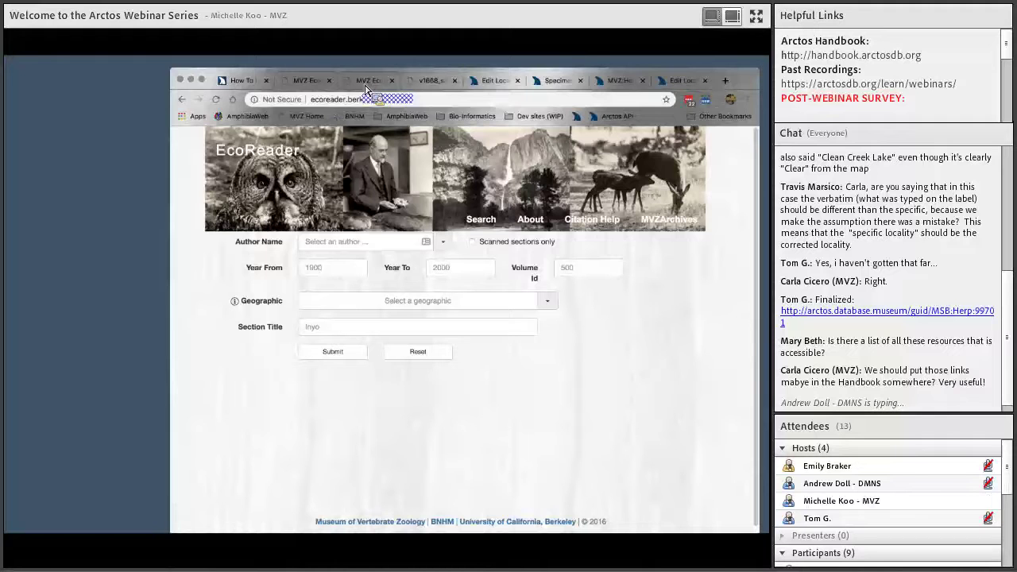
# Open the collector's 1922 handwritten field notebook in EcoReader
pyautogui.click(366, 86)
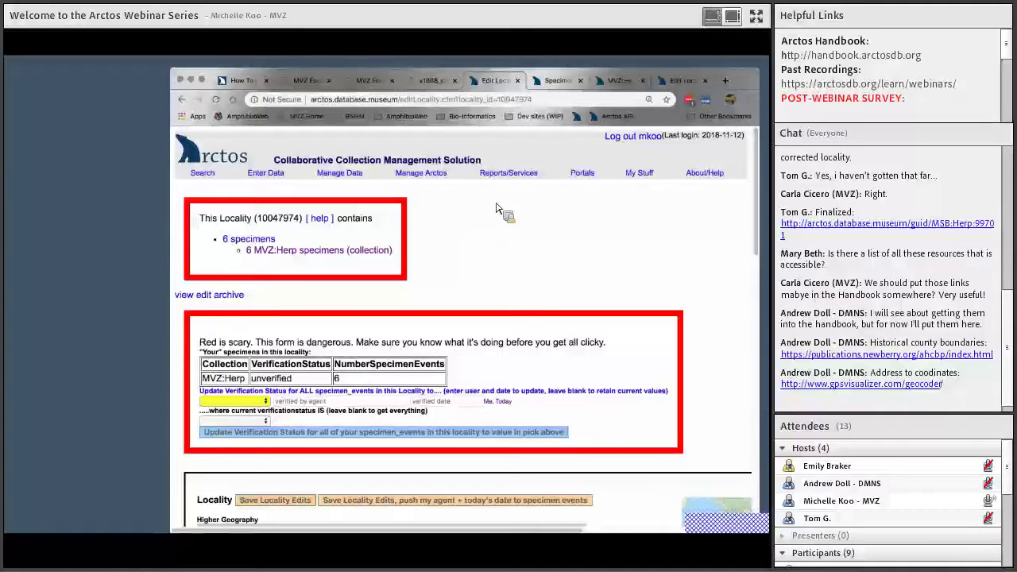
# Check the Edit Locality tab, then map MVZ:Herp:8582's locality in BerkeleyMapper
pyautogui.click(620, 81)
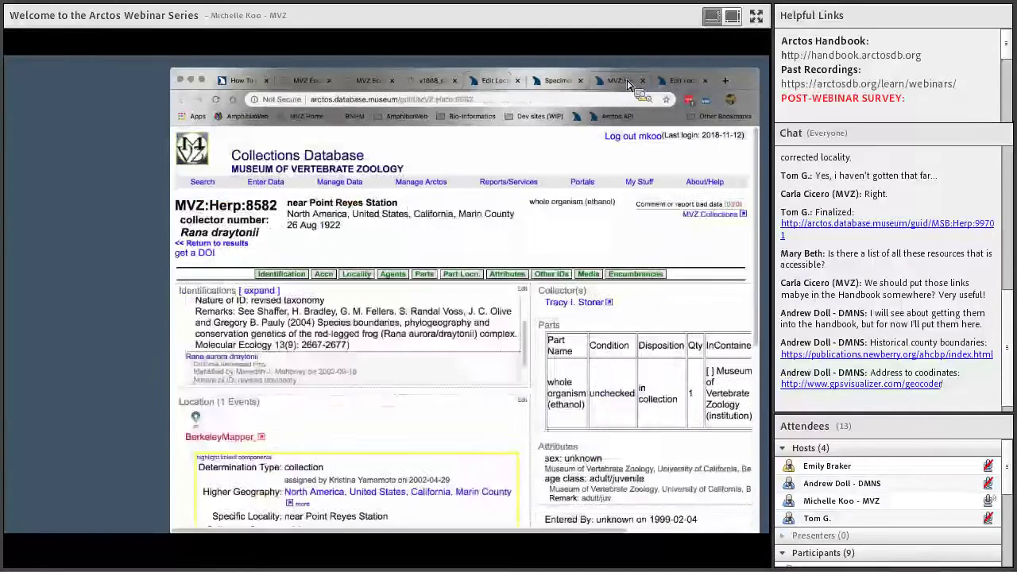
pyautogui.click(681, 81)
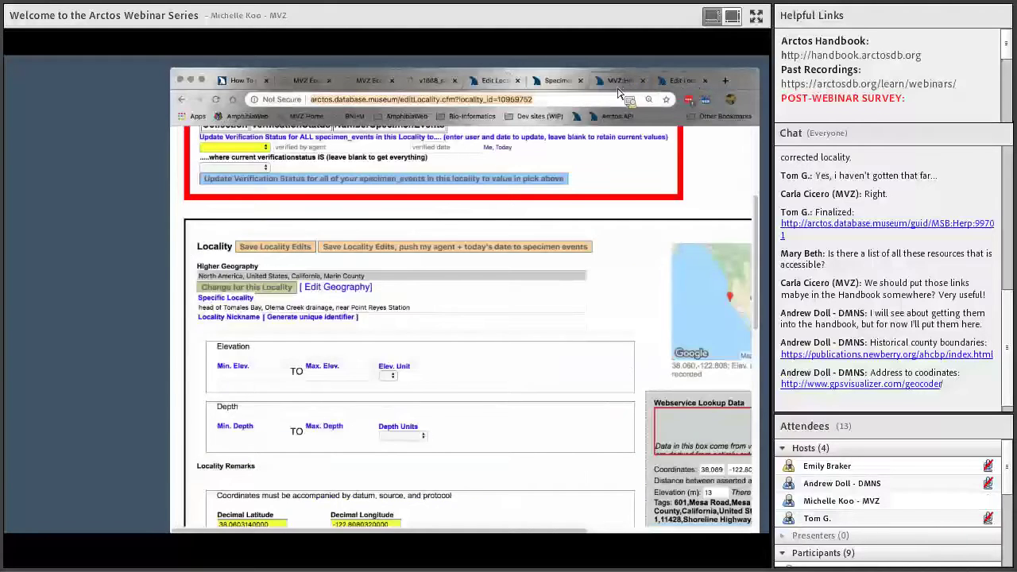
pyautogui.click(621, 81)
pyautogui.click(219, 437)
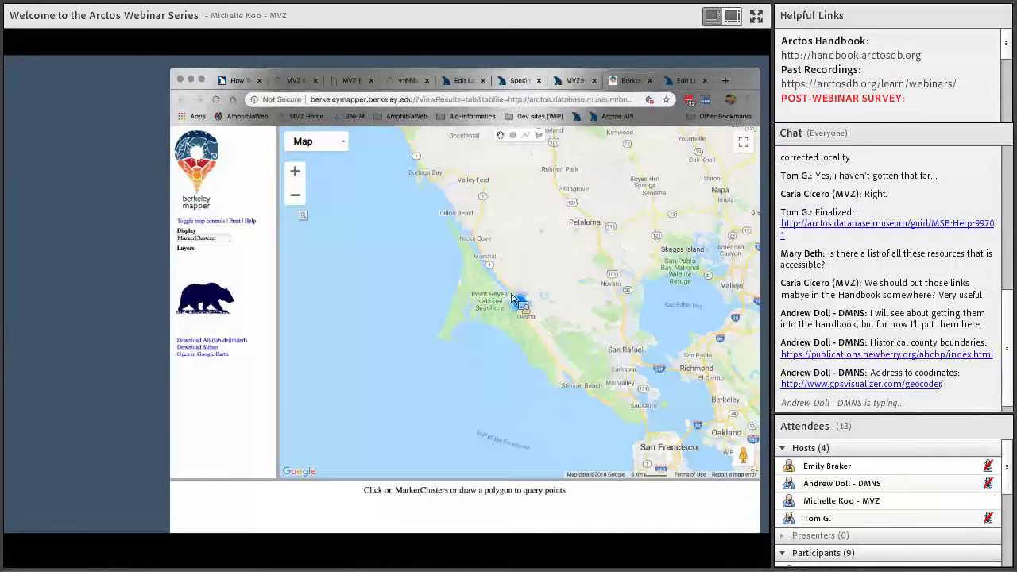
# Zoom in on the Point Reyes Station markers, then return to the MVZ:Herp:8582 record
pyautogui.click(516, 301)
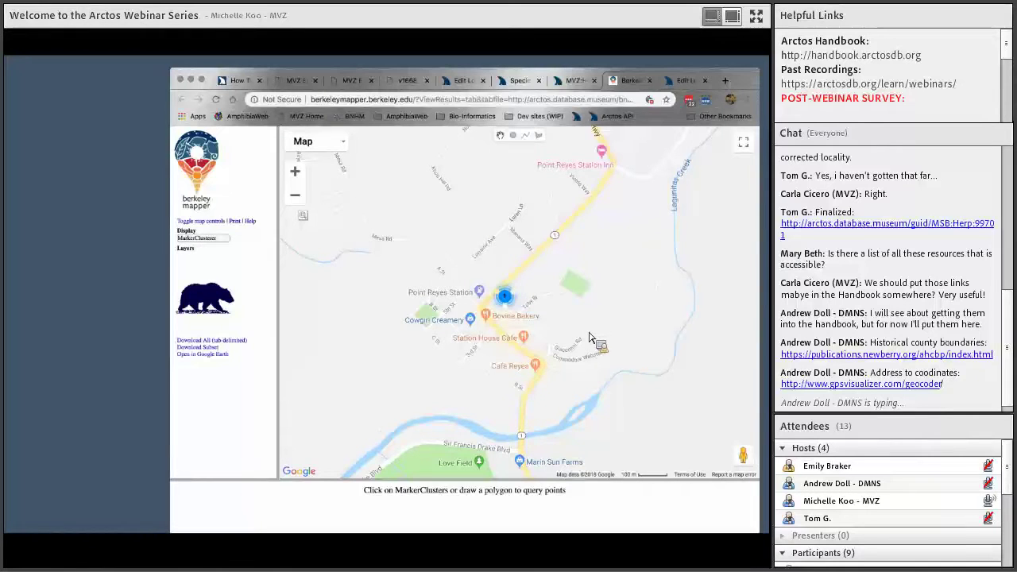
pyautogui.click(573, 83)
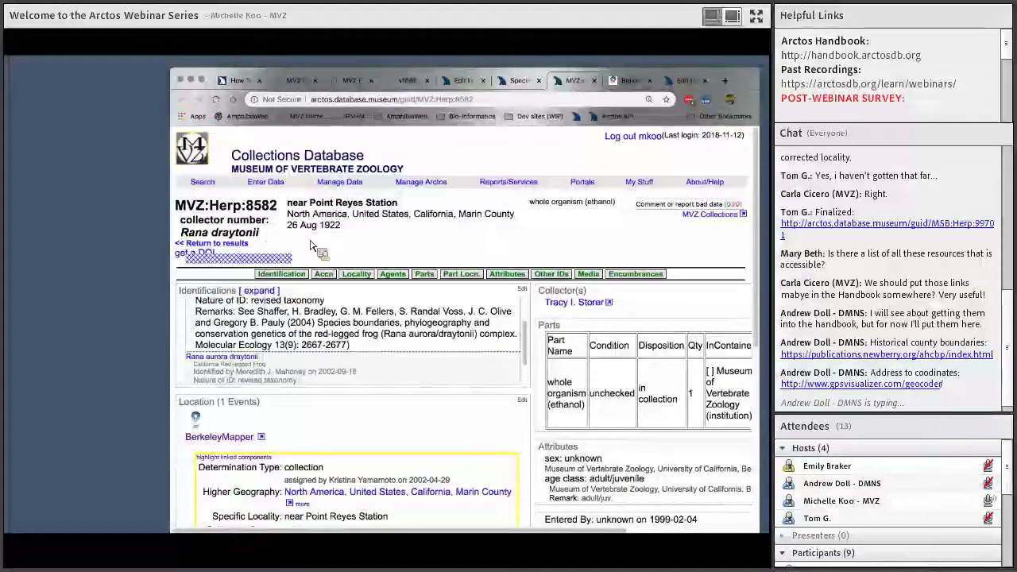
# View the six Rana draytonii specimens from locality 10047974, then switch to EcoReader
pyautogui.click(521, 83)
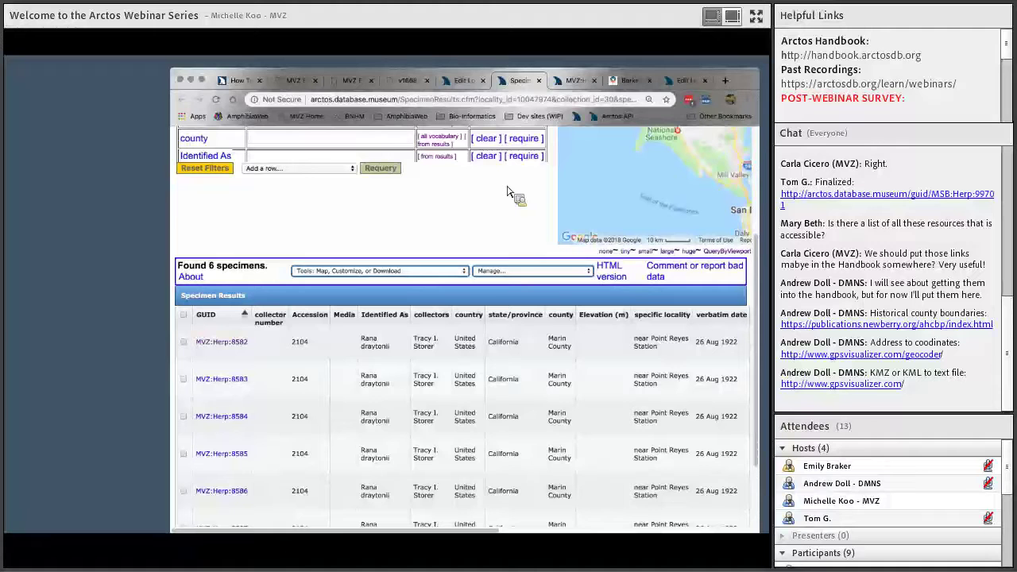
pyautogui.click(307, 83)
# Open the notebook page and read the August 26 Rana draytonii entry at Tomales Bay
pyautogui.click(361, 82)
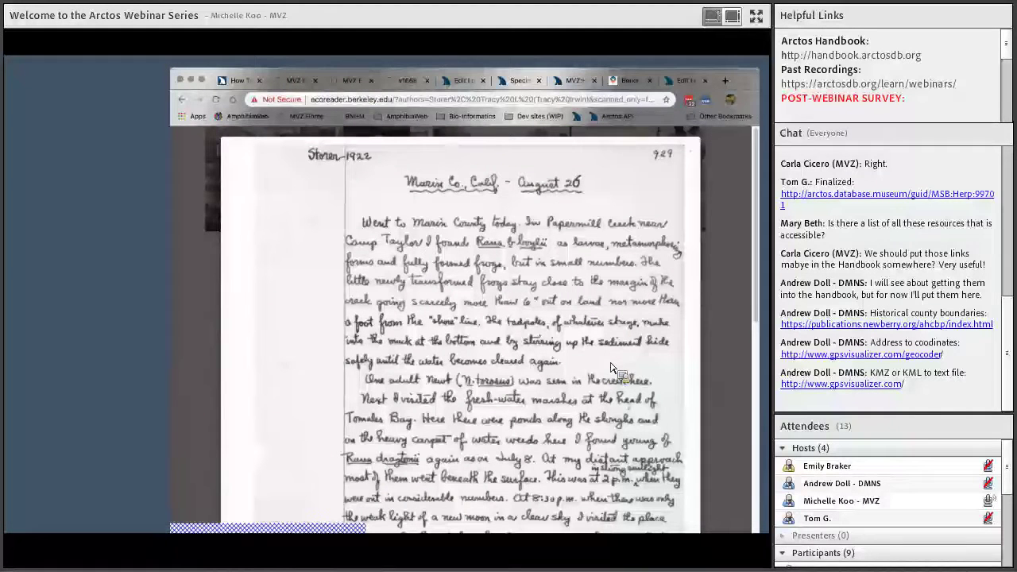
pyautogui.scroll(-1, 624, 387)
pyautogui.scroll(-3, 624, 387)
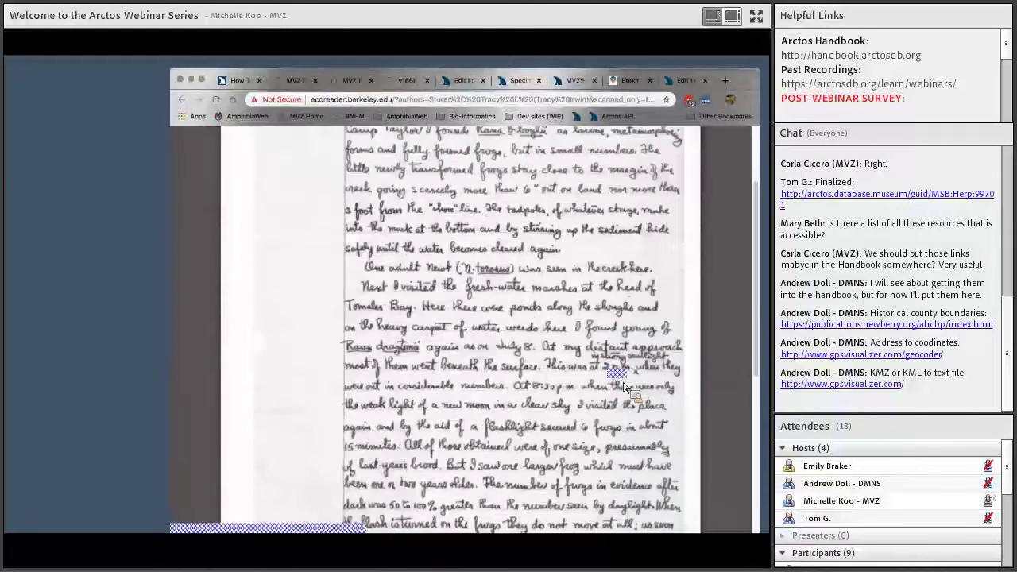
pyautogui.scroll(3, 624, 387)
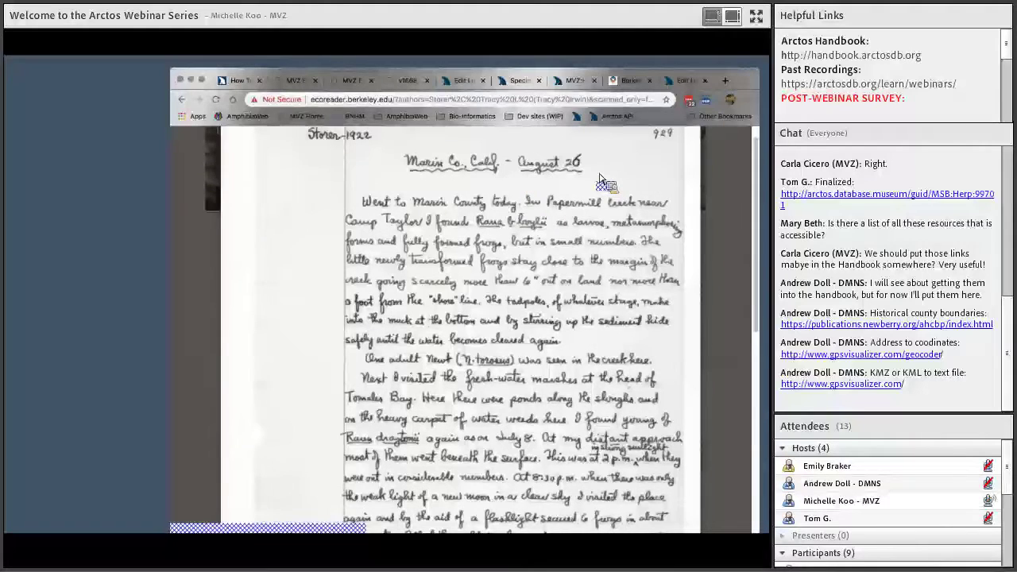
pyautogui.scroll(-2, 601, 178)
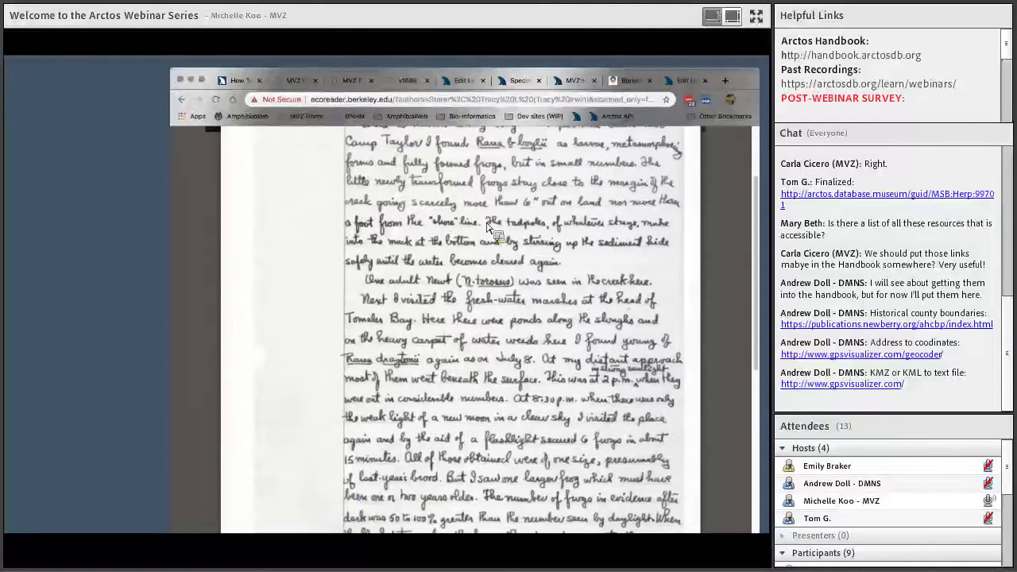
pyautogui.scroll(2, 488, 227)
pyautogui.scroll(-2, 488, 226)
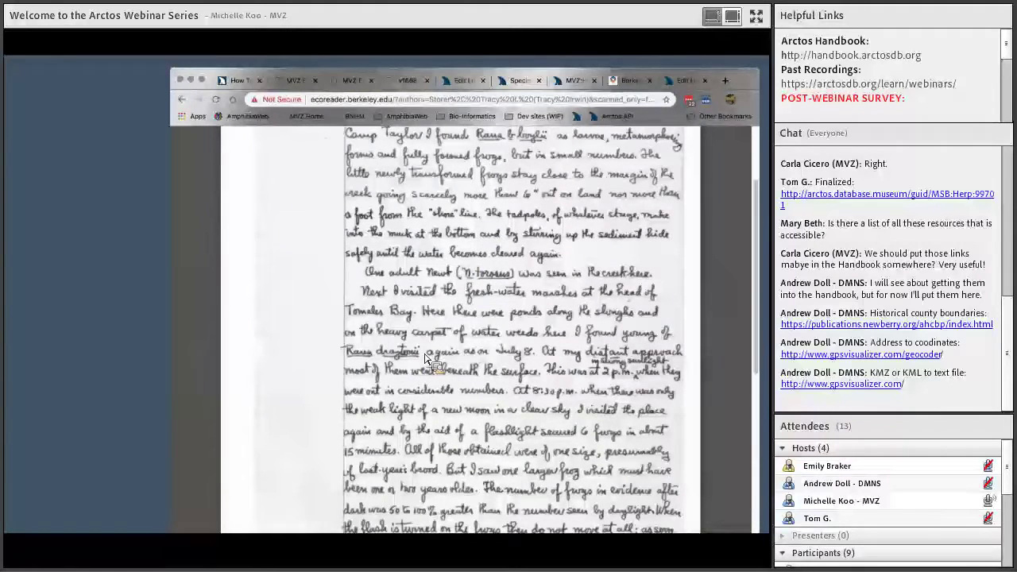
pyautogui.scroll(-5, 427, 359)
pyautogui.scroll(2, 427, 359)
pyautogui.scroll(1, 427, 360)
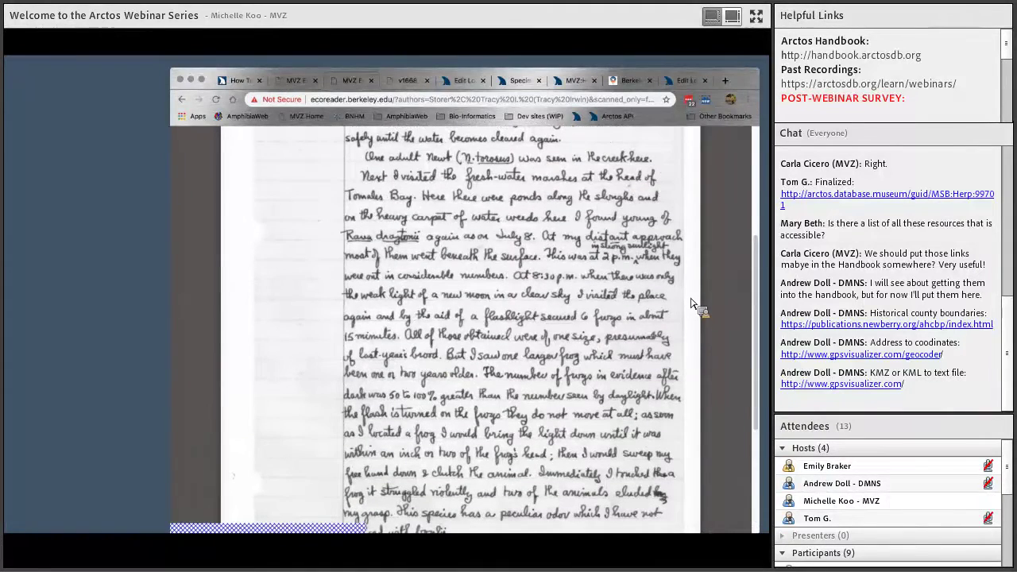
pyautogui.scroll(-10, 627, 351)
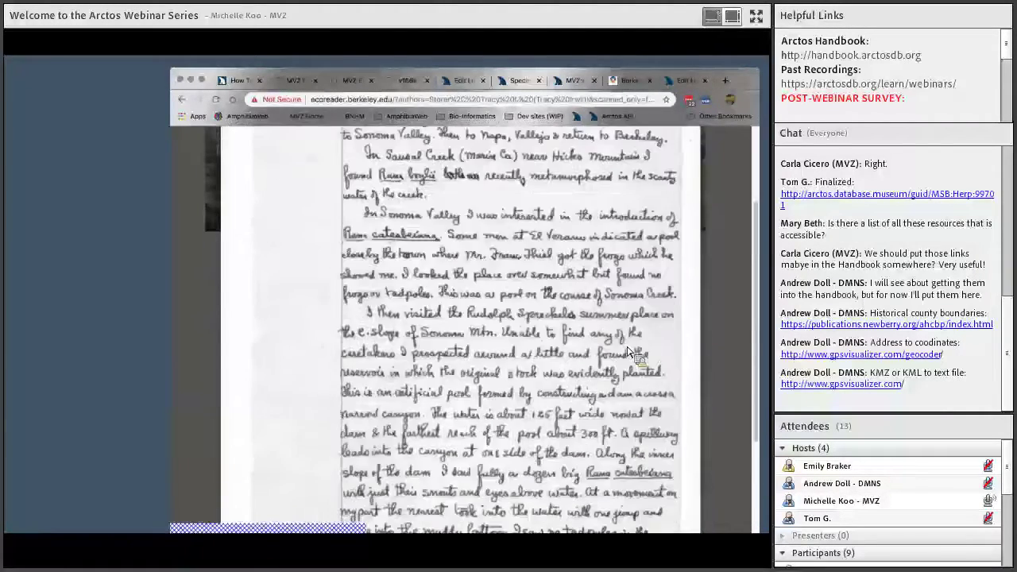
pyautogui.scroll(3, 670, 331)
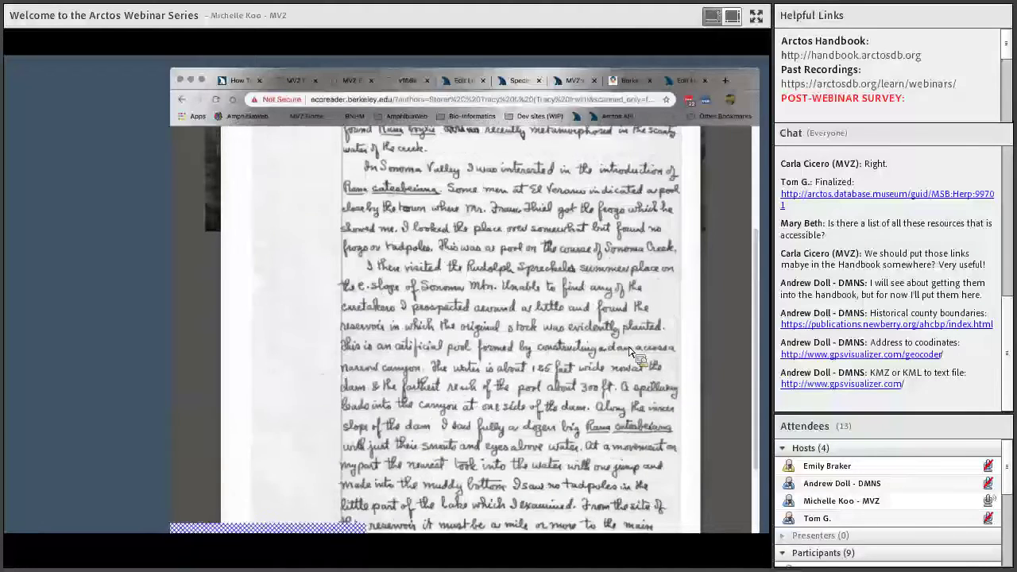
pyautogui.scroll(1, 670, 331)
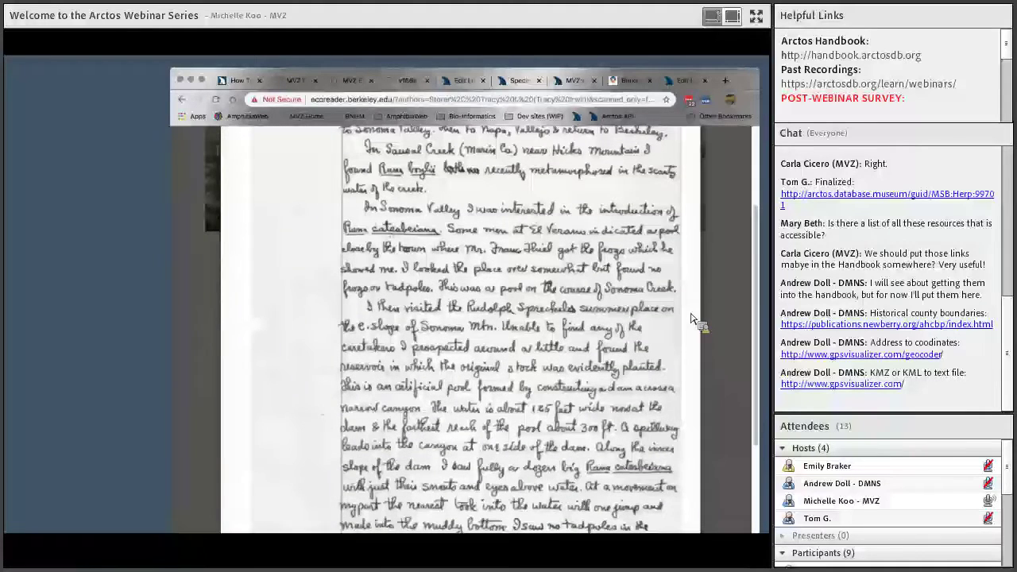
pyautogui.scroll(-5, 691, 320)
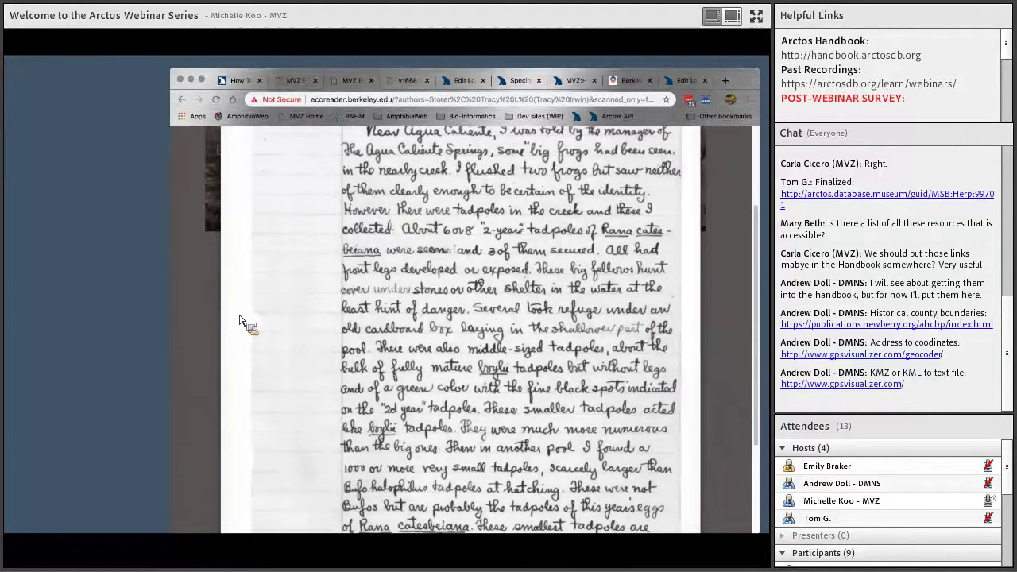
pyautogui.scroll(-5, 244, 320)
pyautogui.scroll(-5, 243, 320)
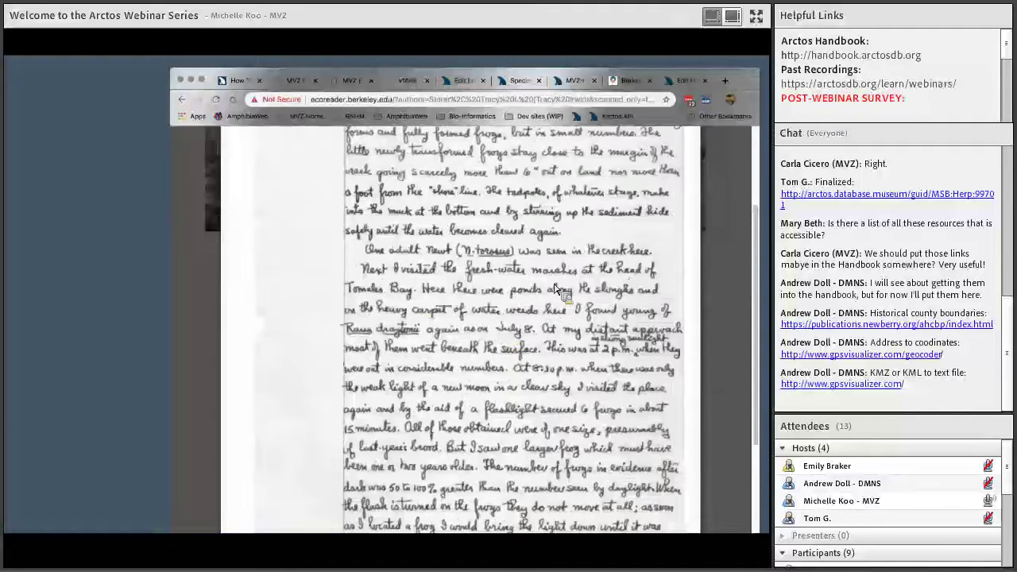
# Return to the six specimen results, then to the MVZ:Herp:8582 record
pyautogui.click(517, 83)
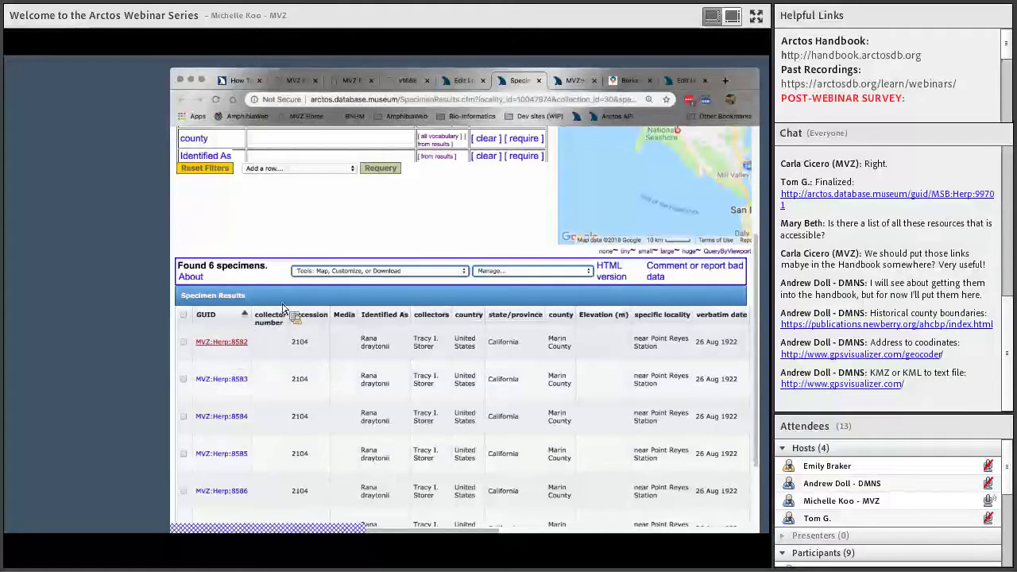
pyautogui.click(569, 83)
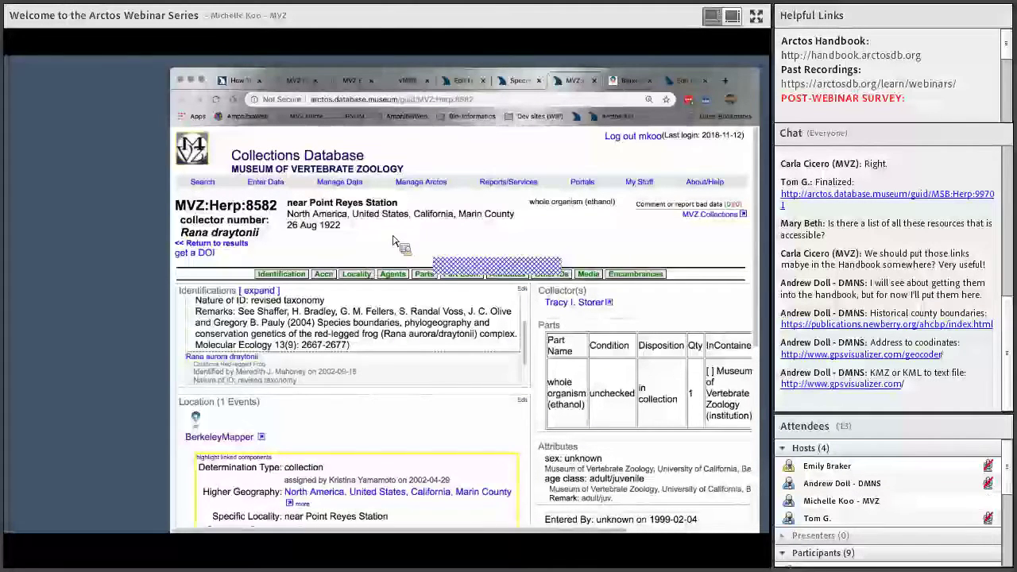
pyautogui.scroll(-2, 393, 241)
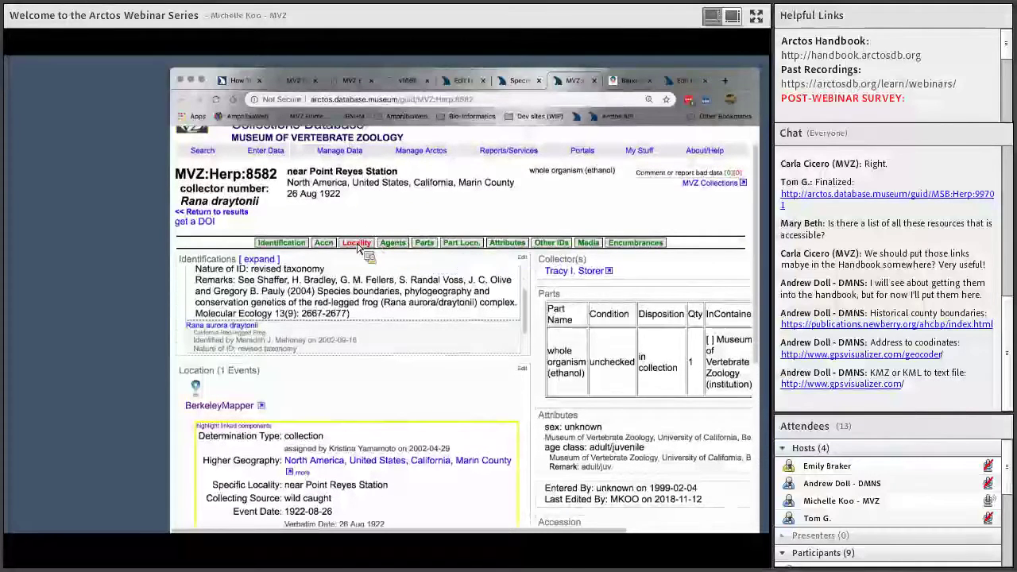
pyautogui.click(357, 244)
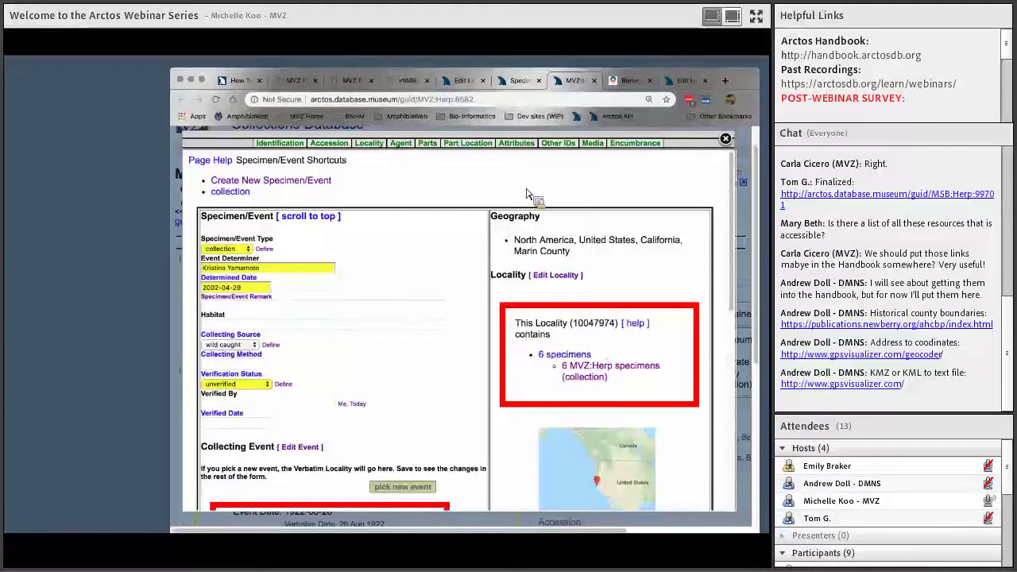
# Scroll down the MVZ:Herp:8582 Specimen/Event editor to its Marin County locality details
pyautogui.scroll(-1, 526, 194)
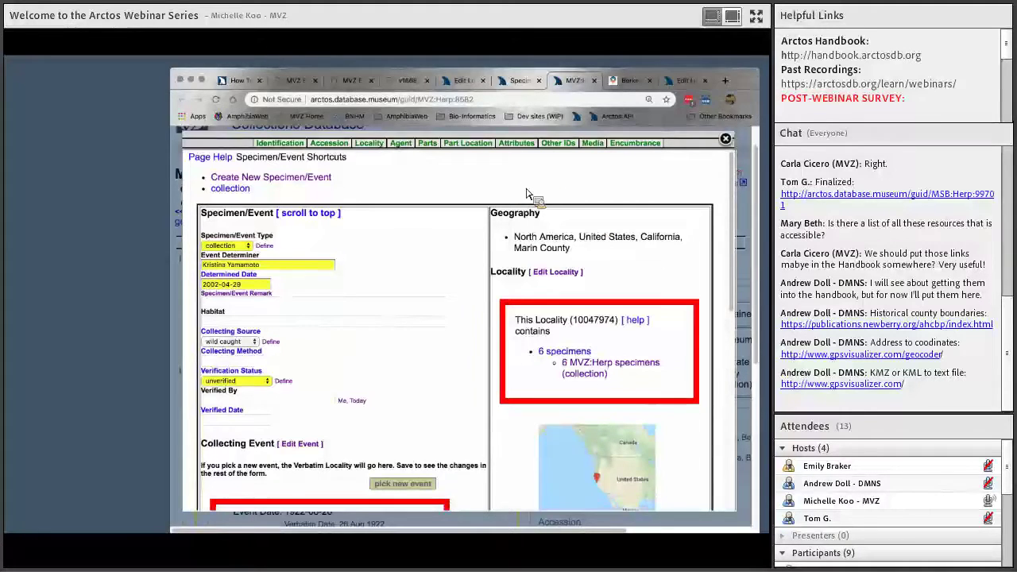